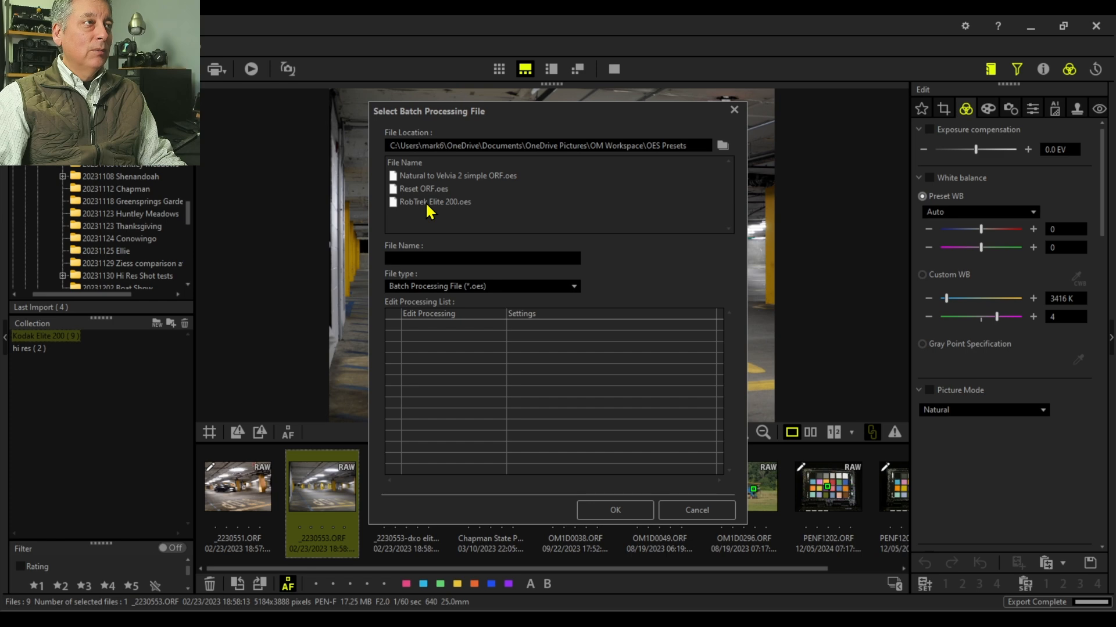
Apply the batch processing file RobTrek Elite 200.oes to the parking garage photo _2230553.ORF
left_click(429, 205)
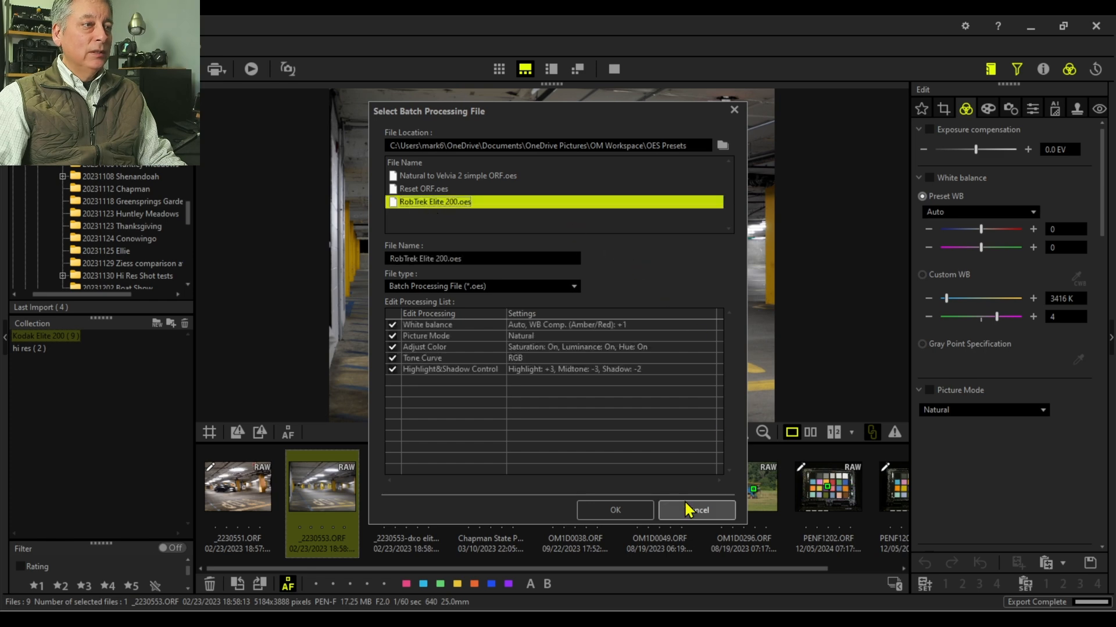
left_click(648, 511)
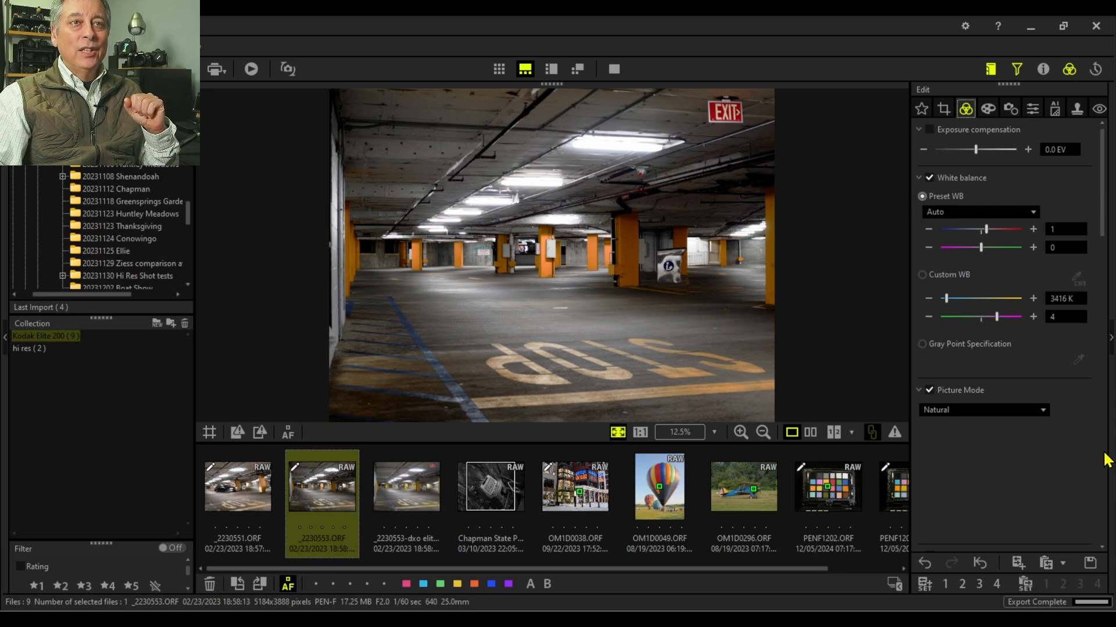
Review the preset's color saturation, luminance and hue adjustments, white balance, tone curve, and highlight and shadow settings on the garage photo
scroll(1095, 448, "down", 4)
scroll(1078, 425, "down", 3)
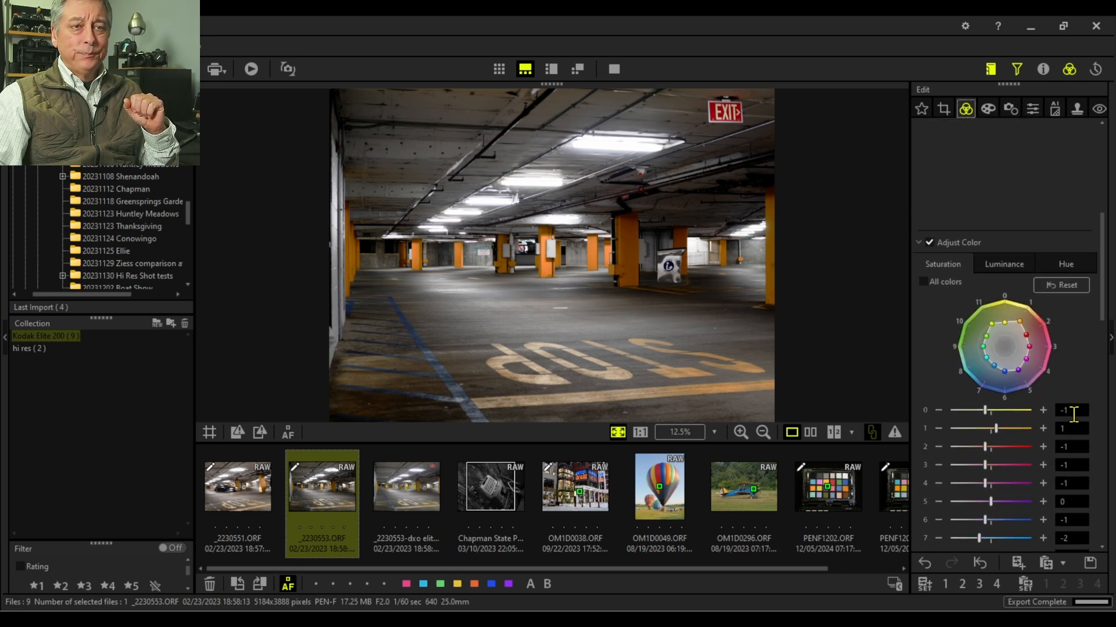
scroll(1097, 397, "down", 1)
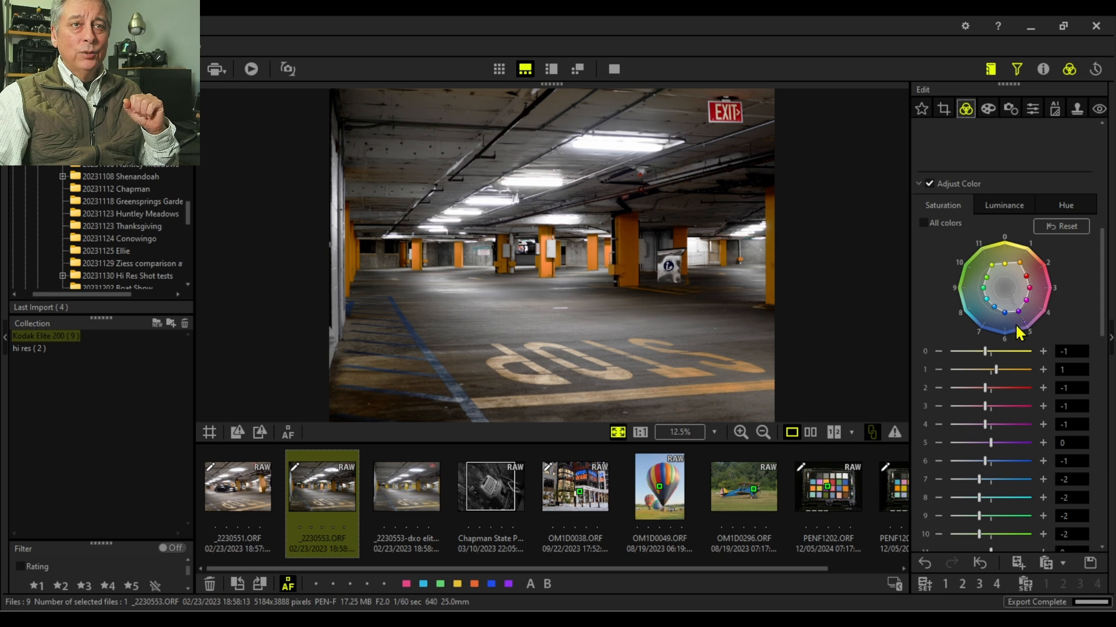
left_click(1004, 205)
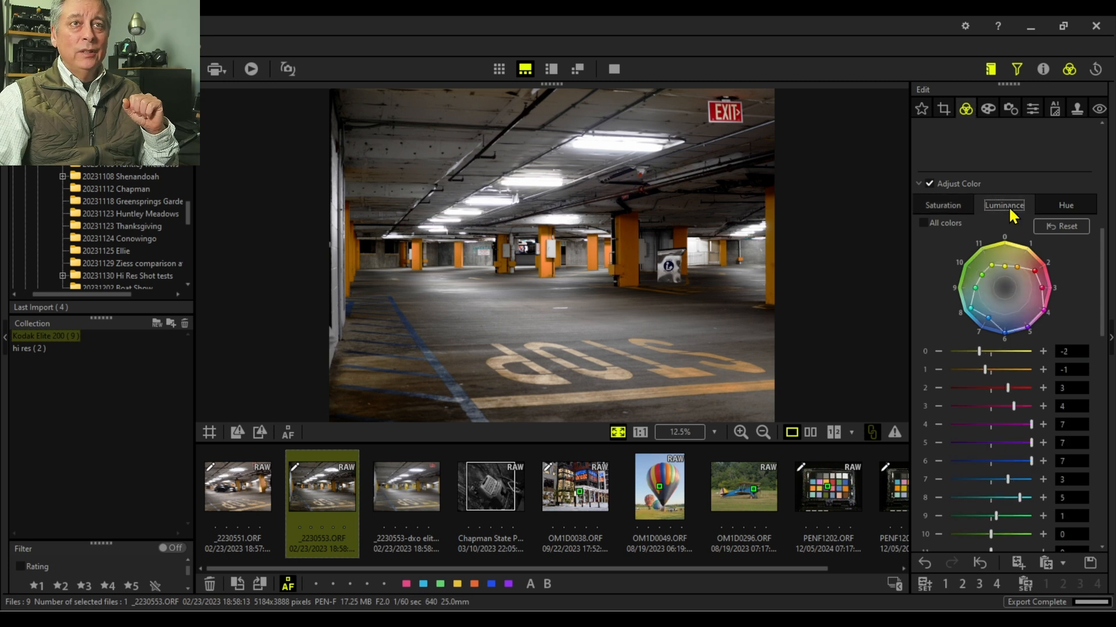
left_click(1063, 206)
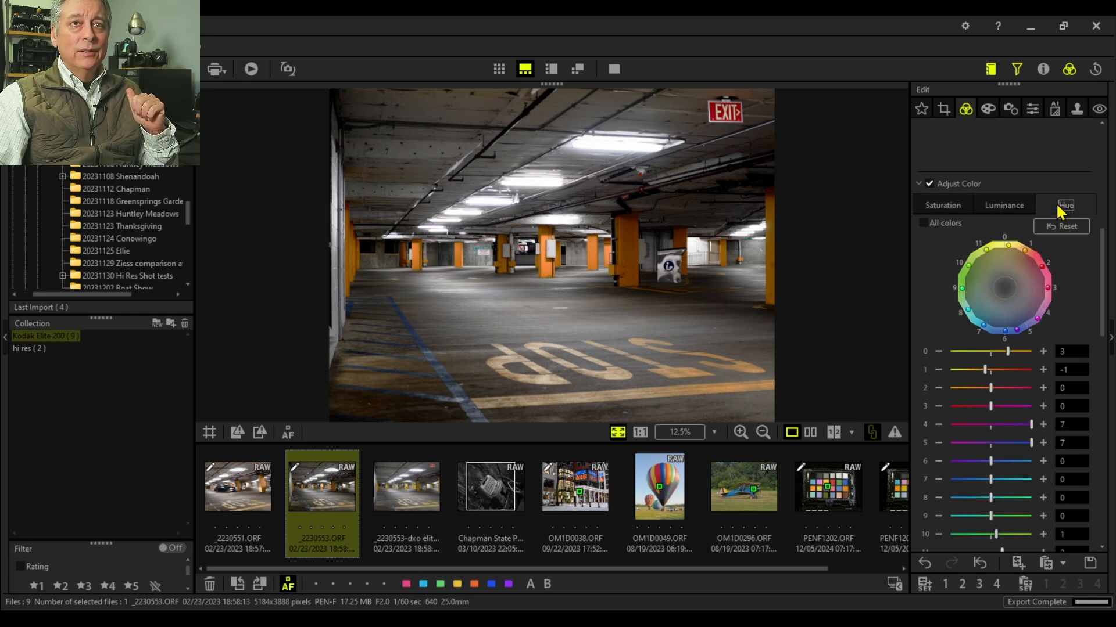
scroll(953, 406, "up", 10)
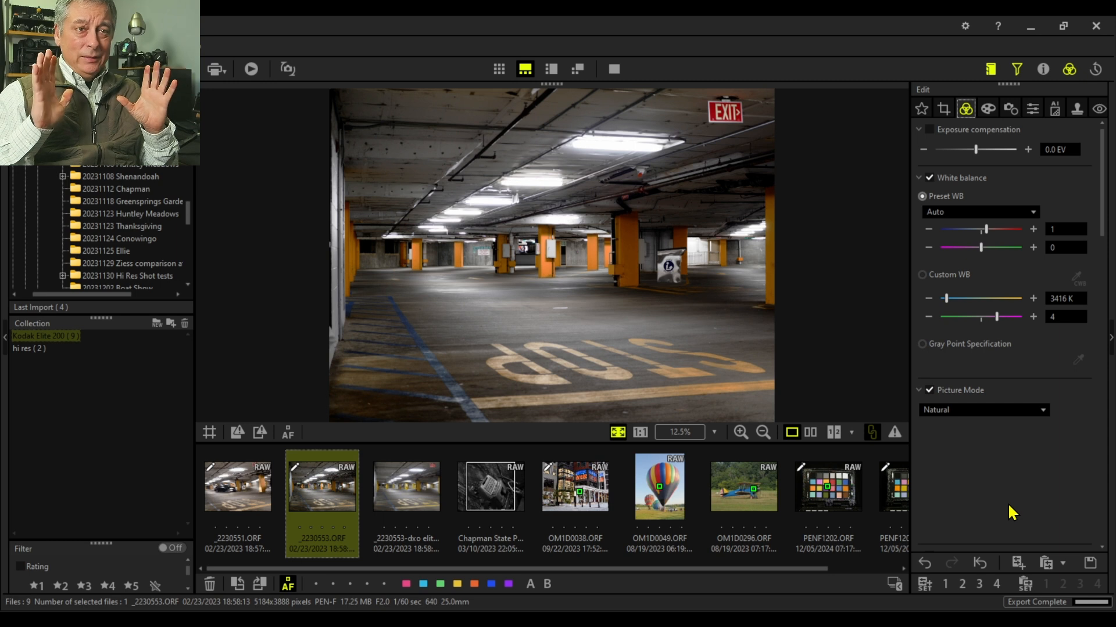
scroll(1012, 512, "down", 8)
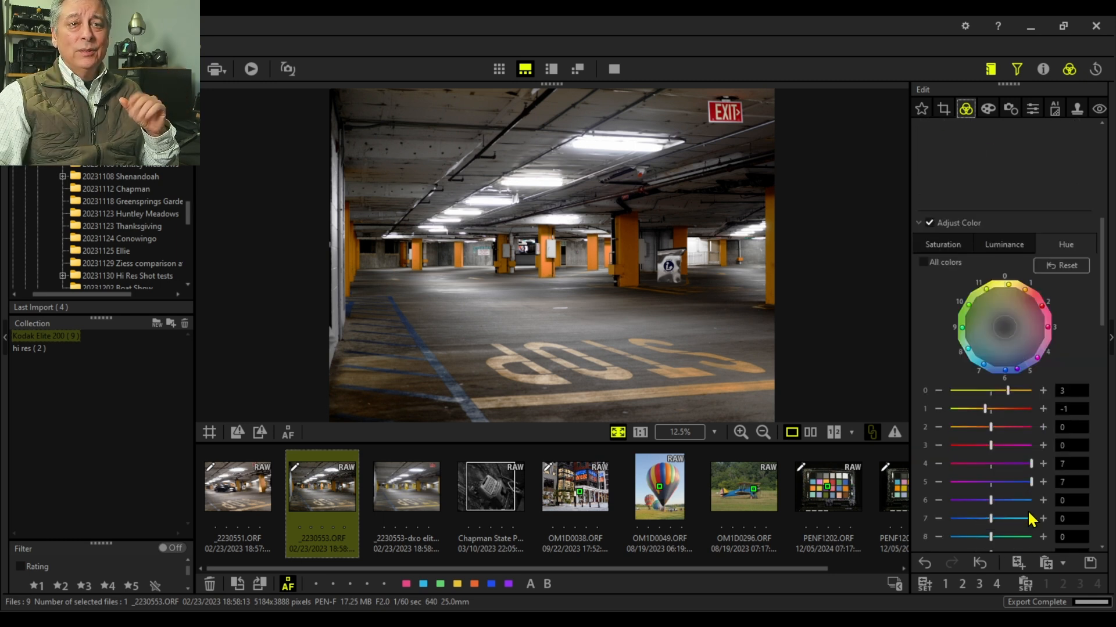
scroll(1028, 517, "down", 8)
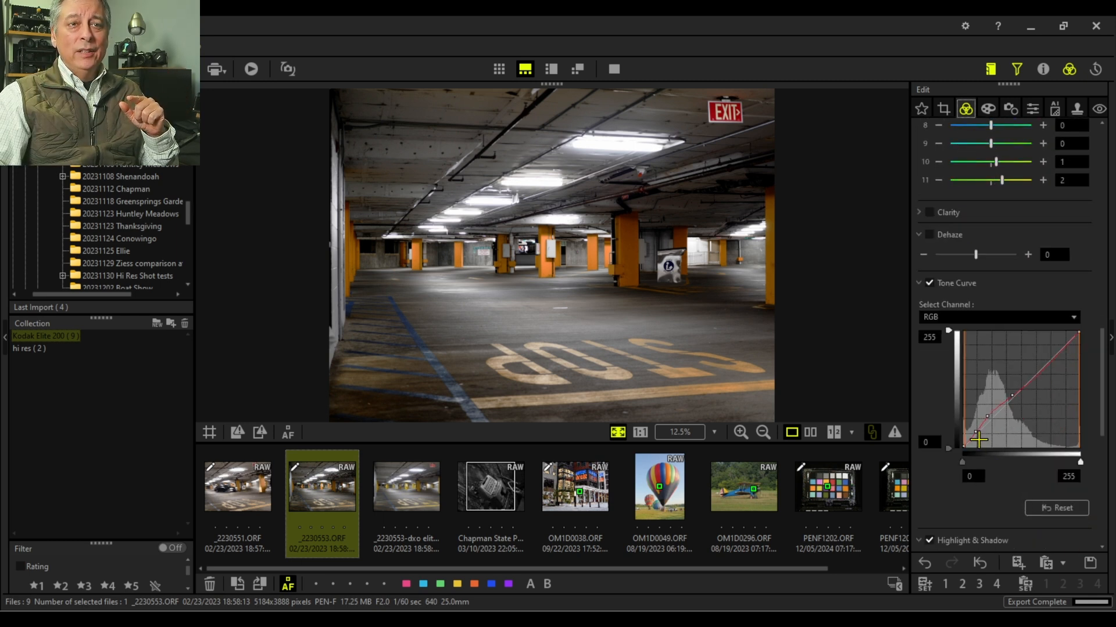
scroll(986, 512, "down", 4)
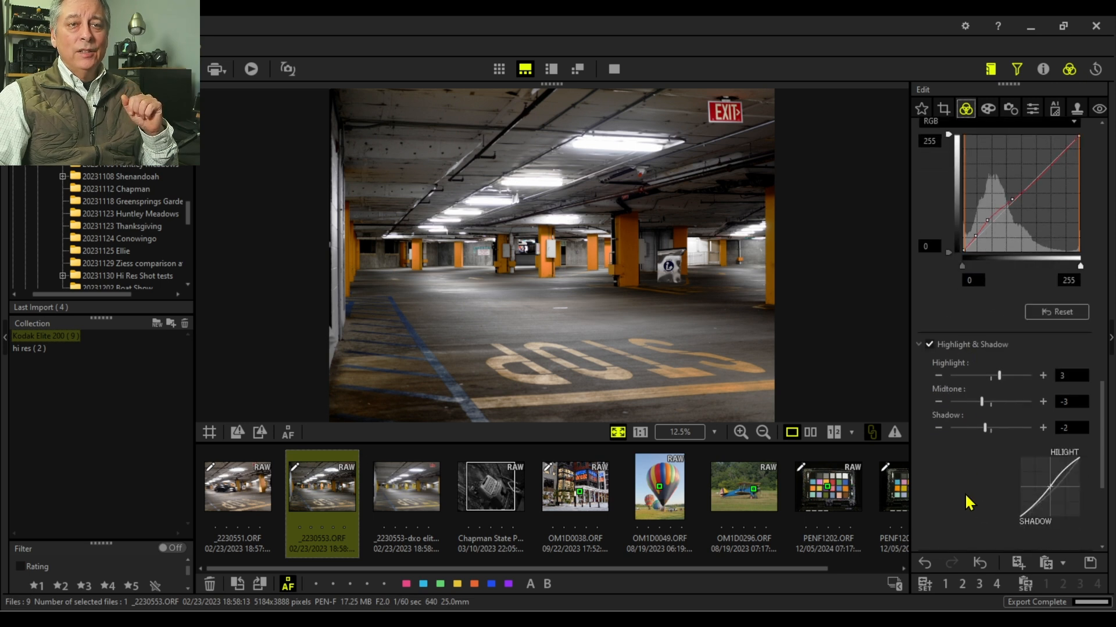
scroll(967, 502, "down", 4)
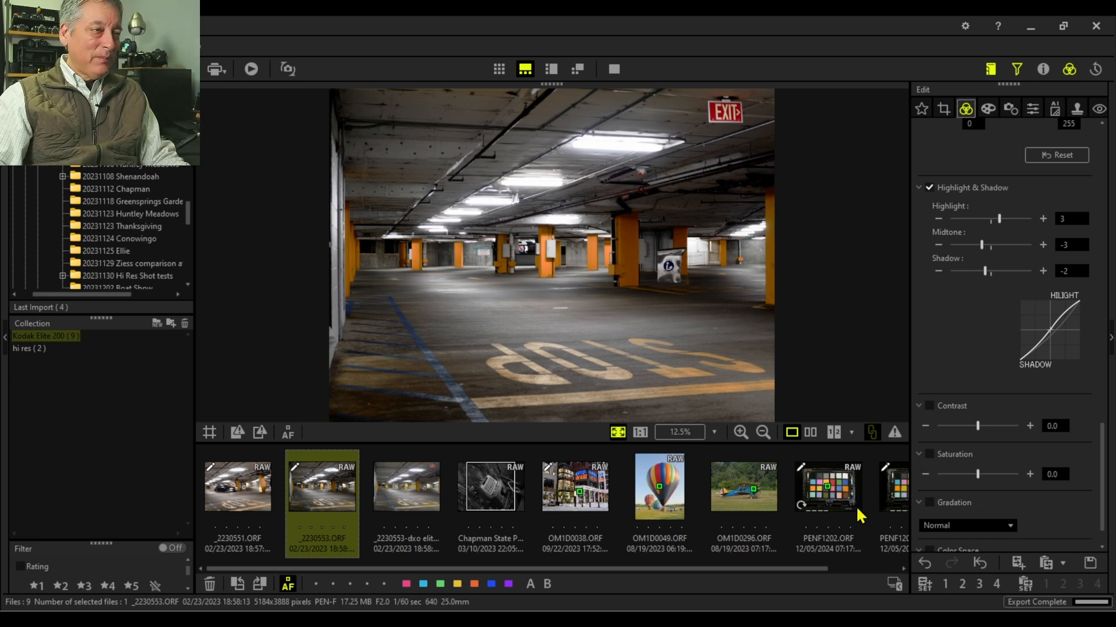
Load the batch processing file RobTrek Elite 200.oes onto the hot-air balloon photo OM1D0049.ORF
left_click(664, 506)
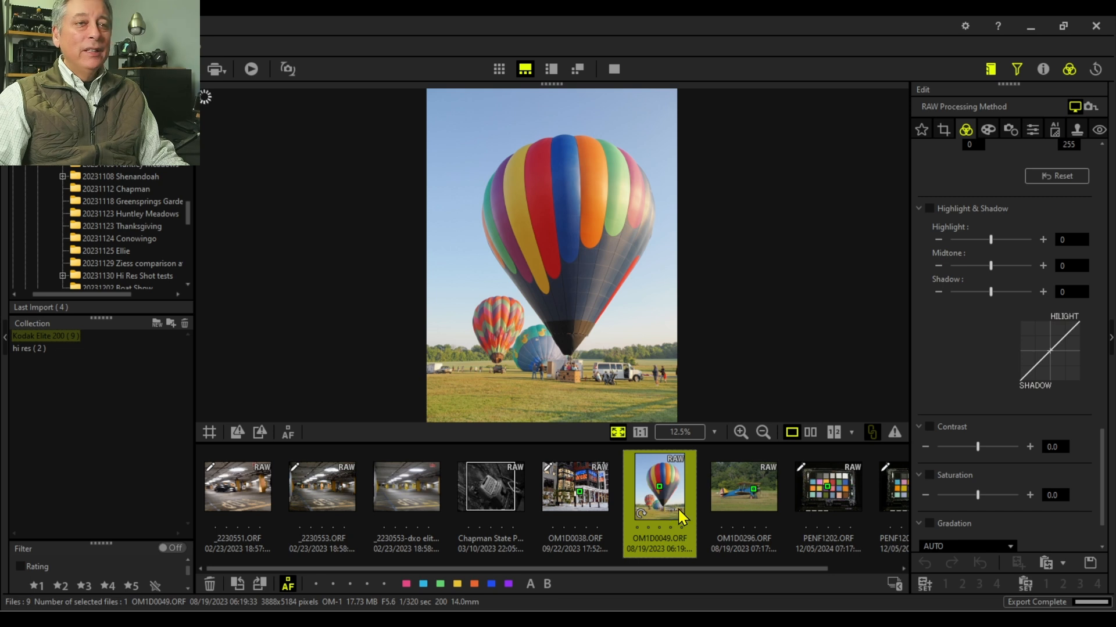
left_click(1090, 564)
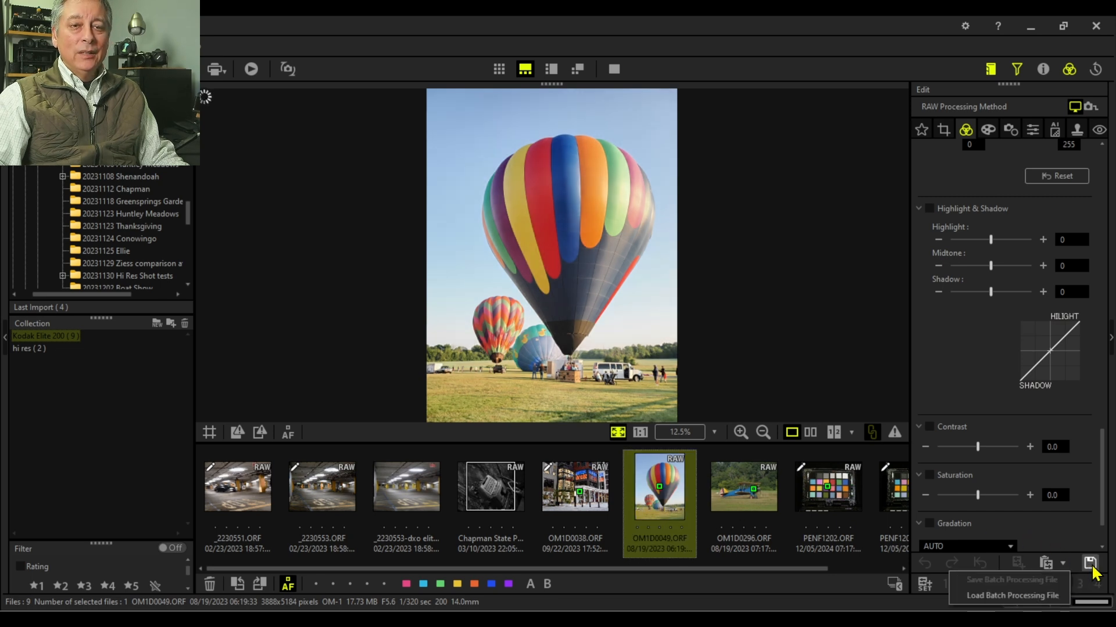
left_click(1026, 597)
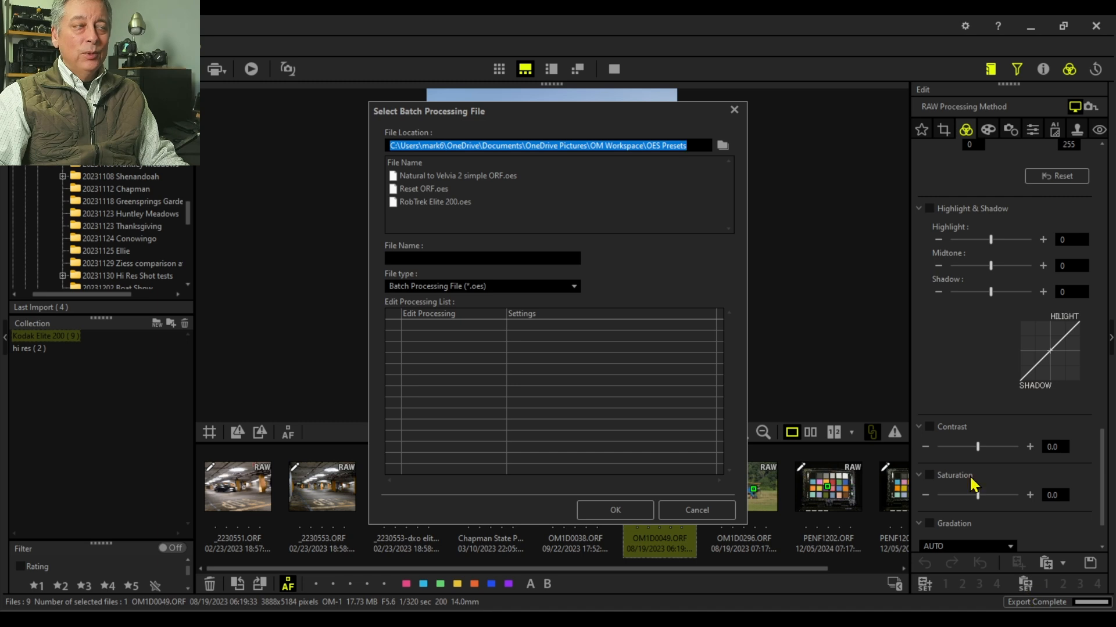
double_click(440, 203)
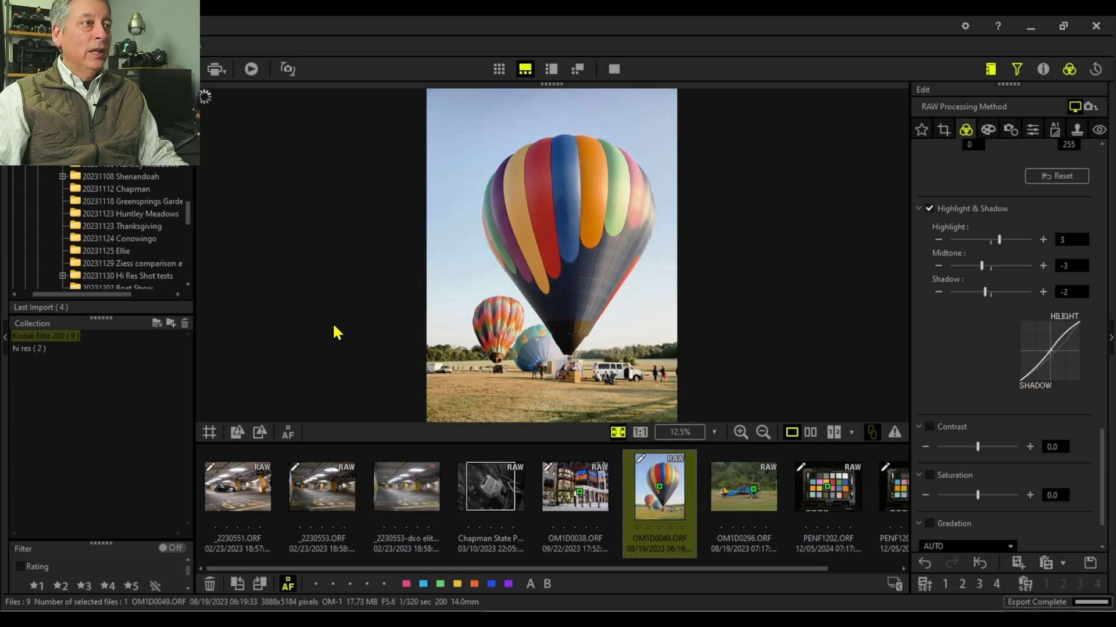
left_click(812, 436)
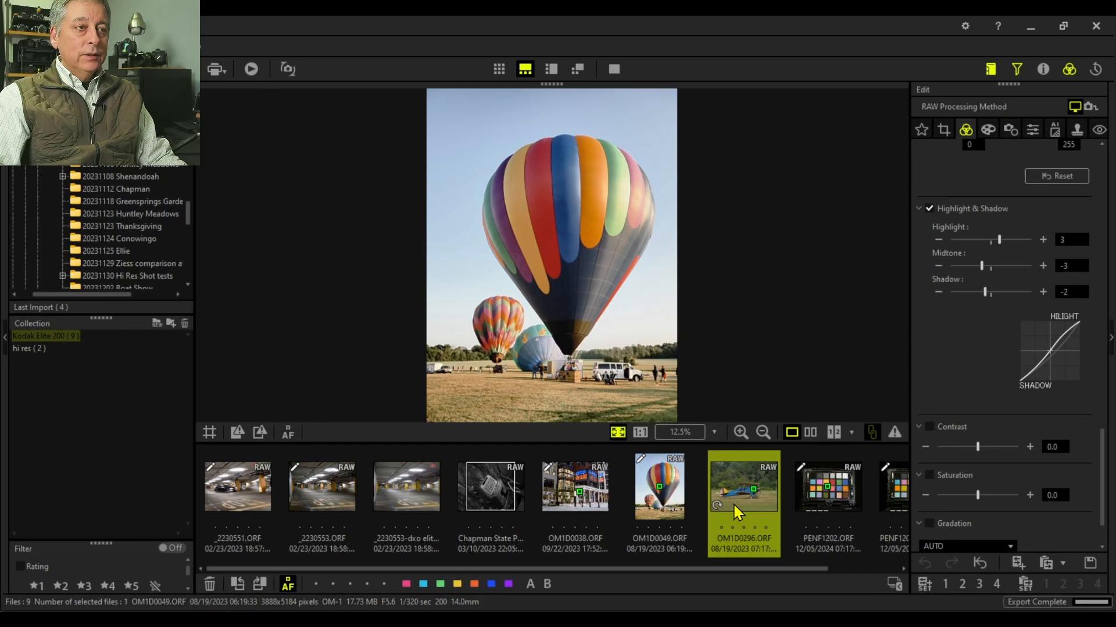
Enable Picture Mode on the biplane photo OM1D0296.ORF and set it to Monotone with the R:Red B&W filter
left_click(756, 492)
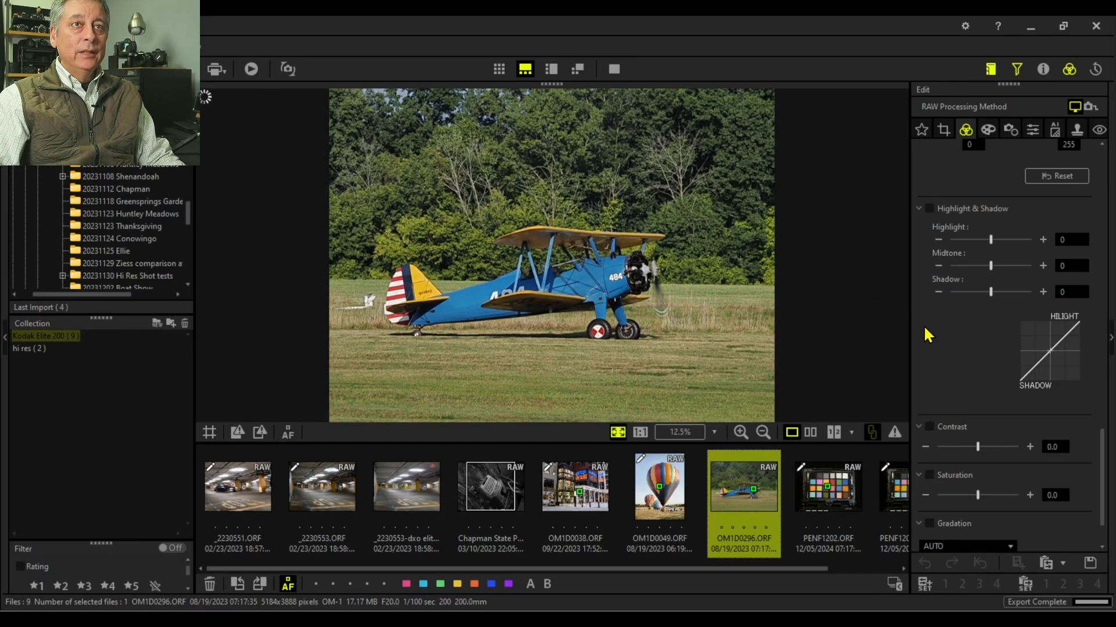
scroll(929, 343, "up", 2)
scroll(941, 355, "down", 10)
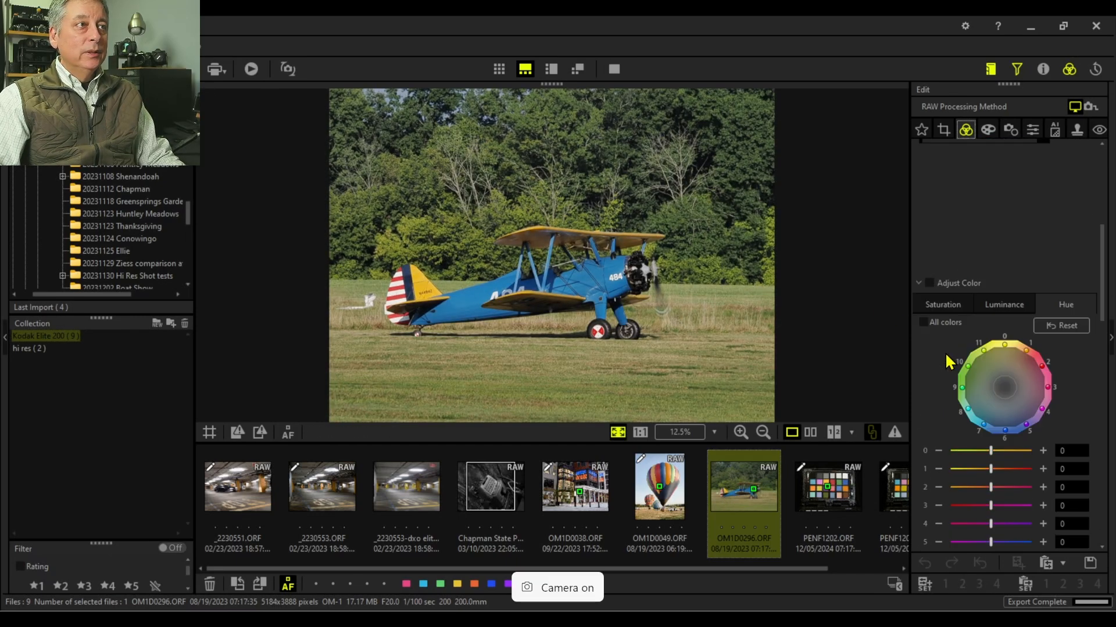
scroll(948, 360, "up", 6)
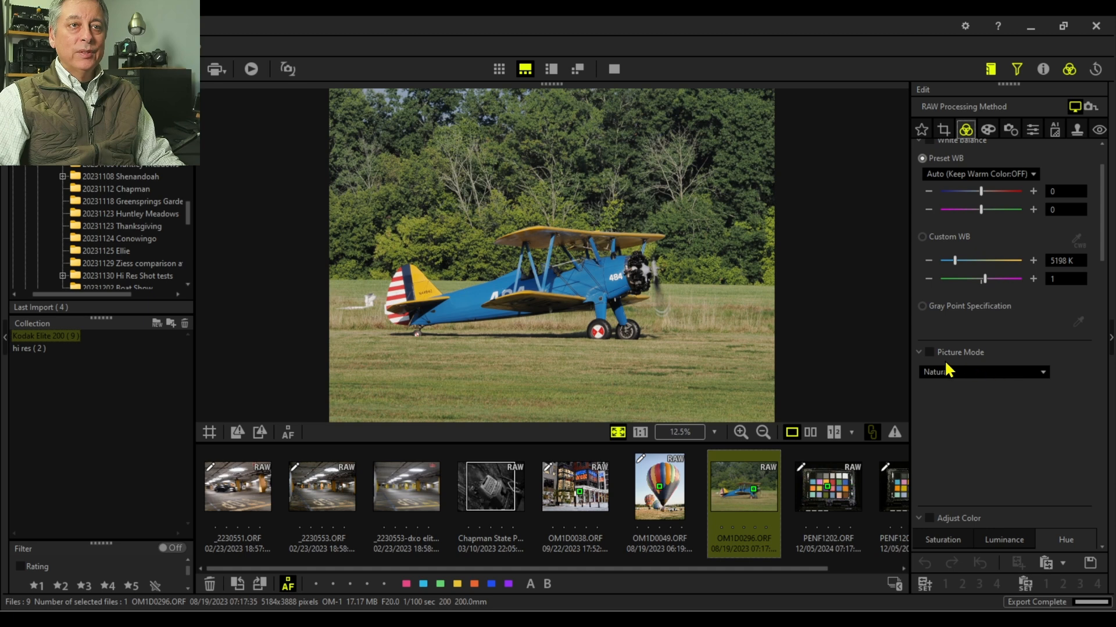
left_click(930, 353)
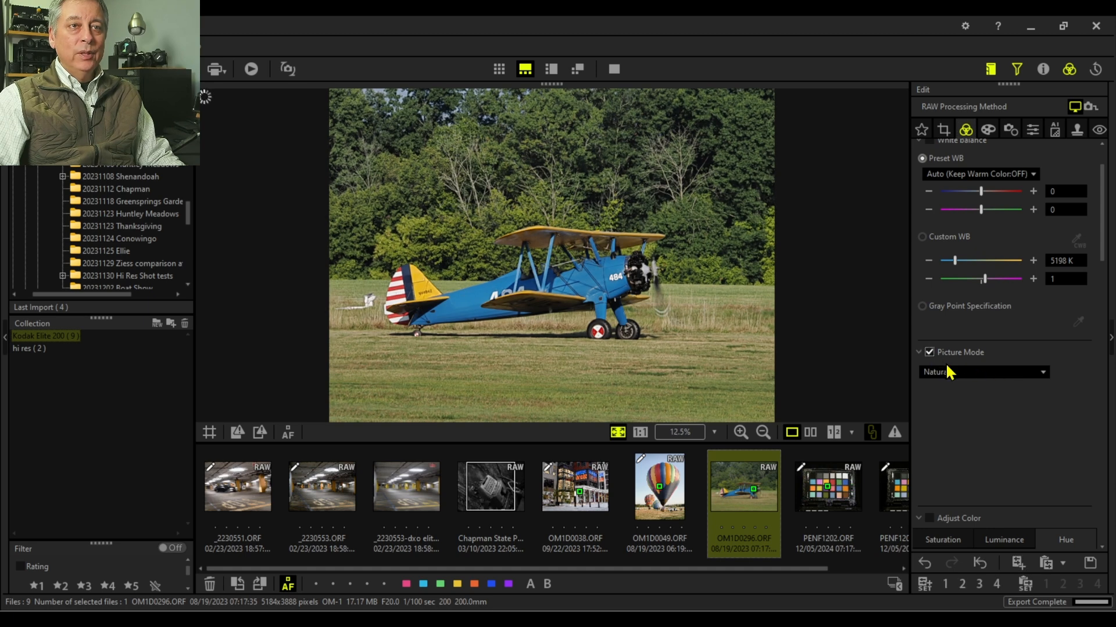
left_click(948, 372)
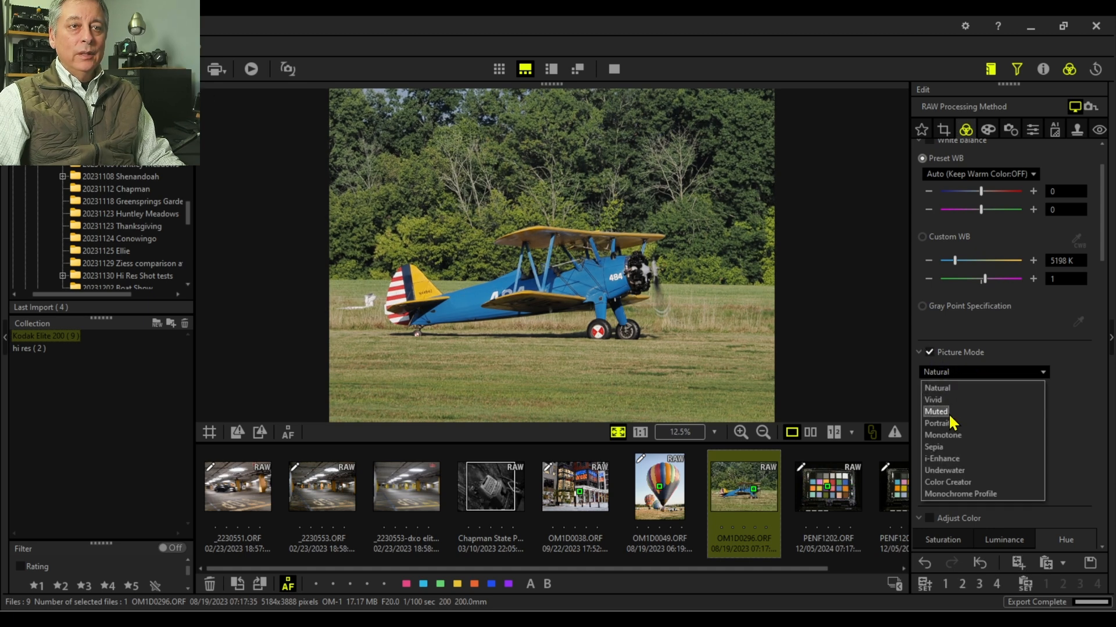
left_click(947, 435)
scroll(1005, 478, "down", 1)
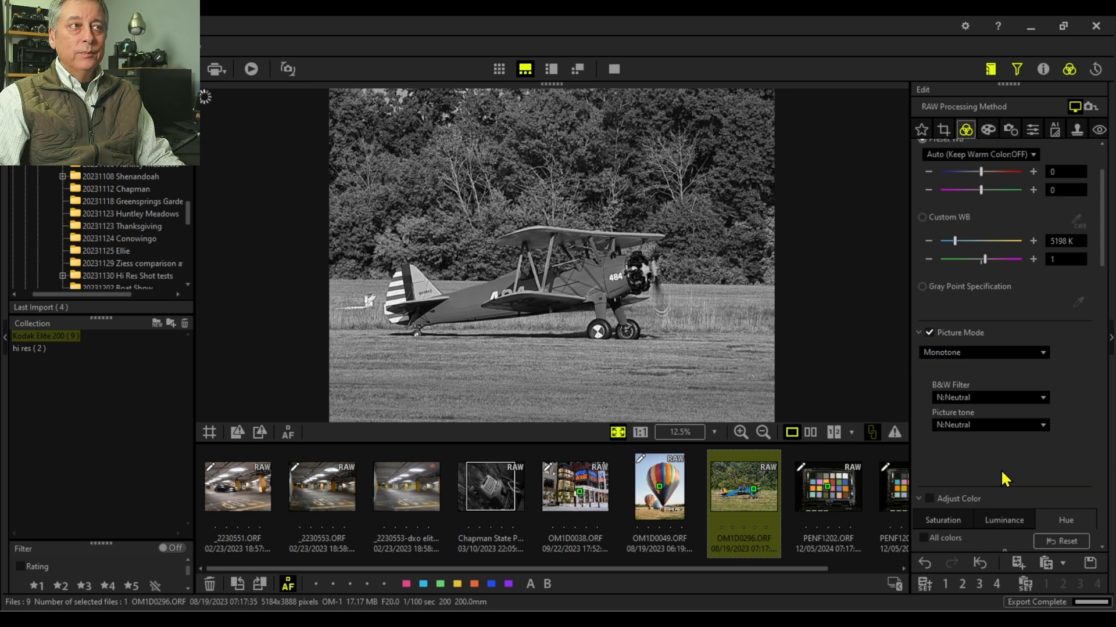
left_click(994, 400)
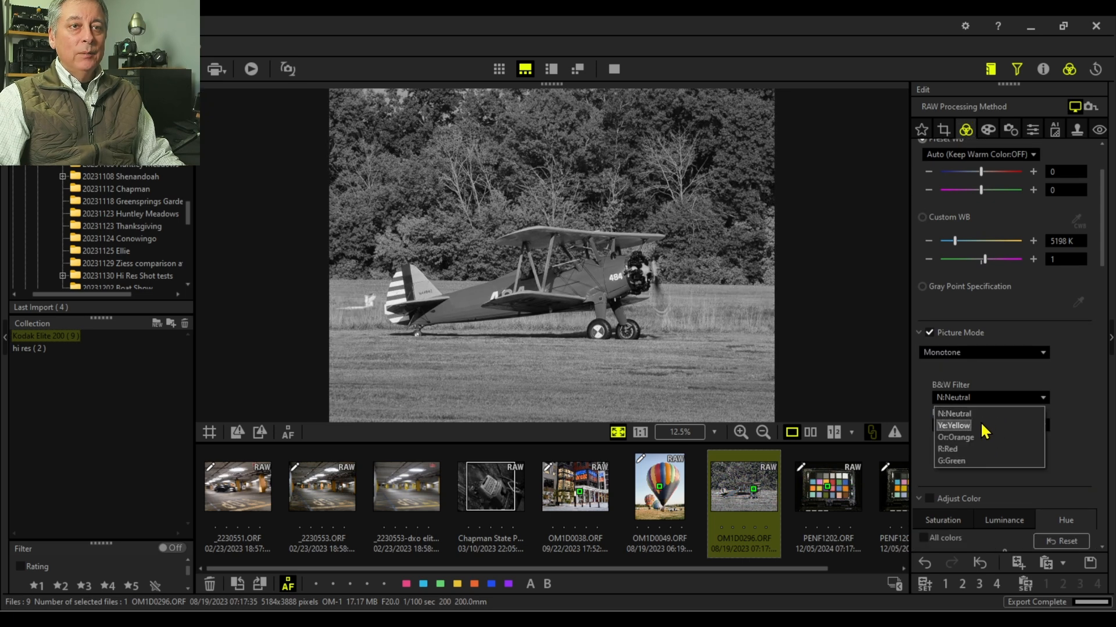
left_click(976, 449)
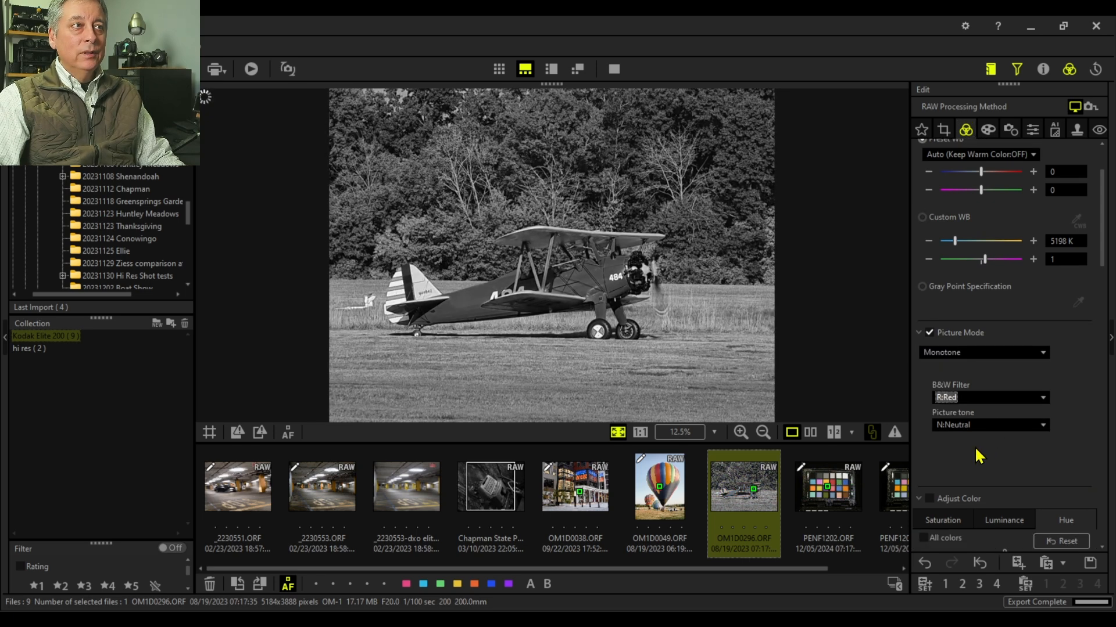
Set the biplane photo's Highlight to 6 and Shadow to -6
scroll(971, 453, "down", 20)
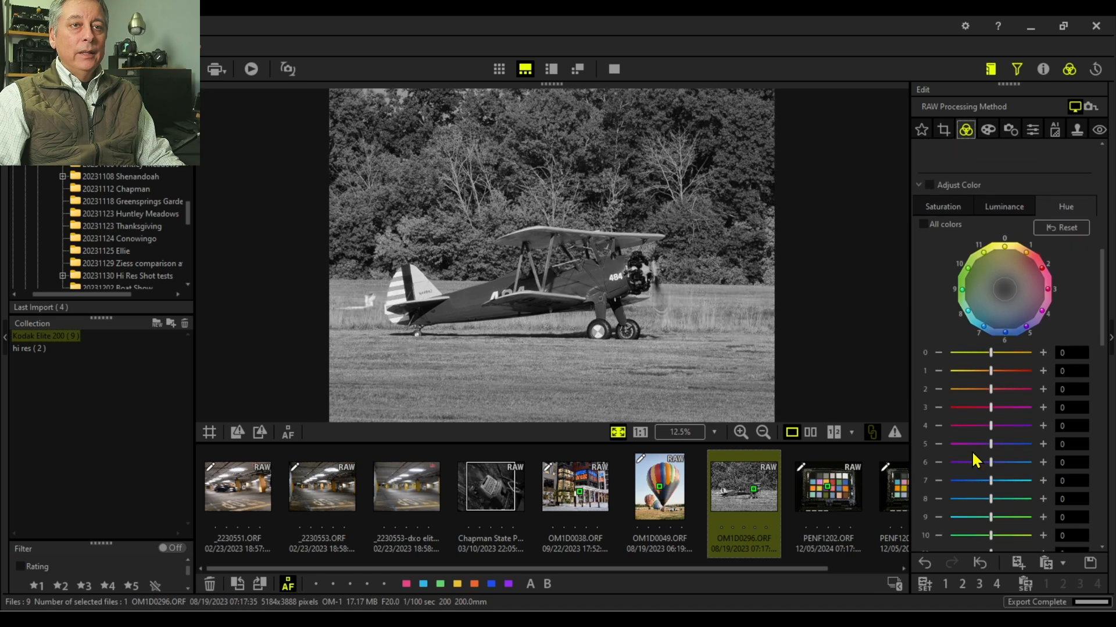
scroll(972, 453, "down", 10)
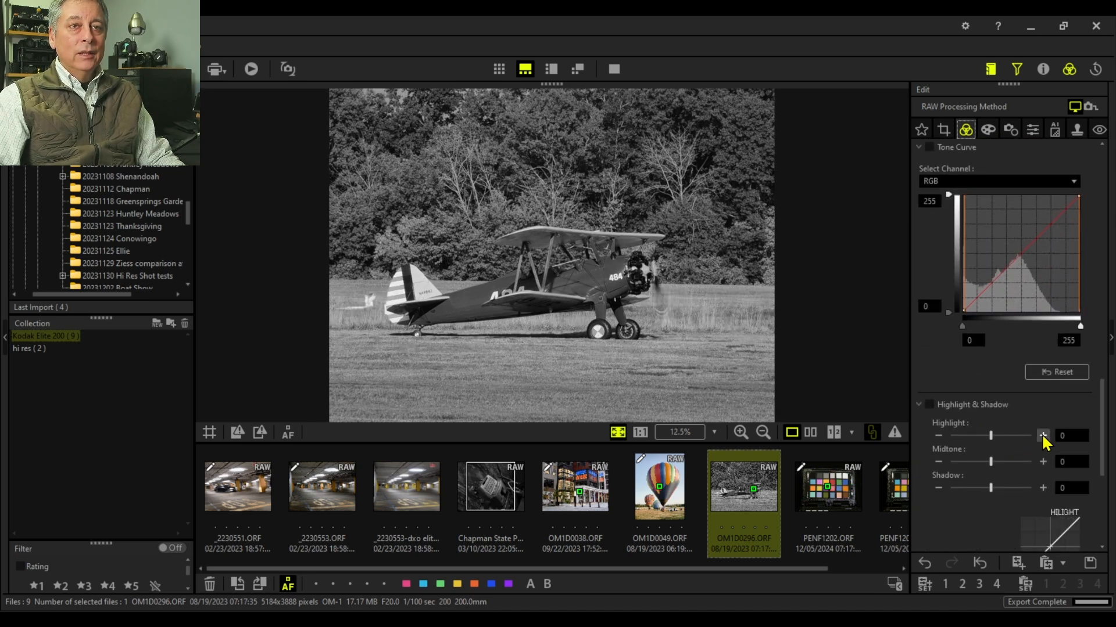
left_click(1043, 436)
left_click(1043, 435)
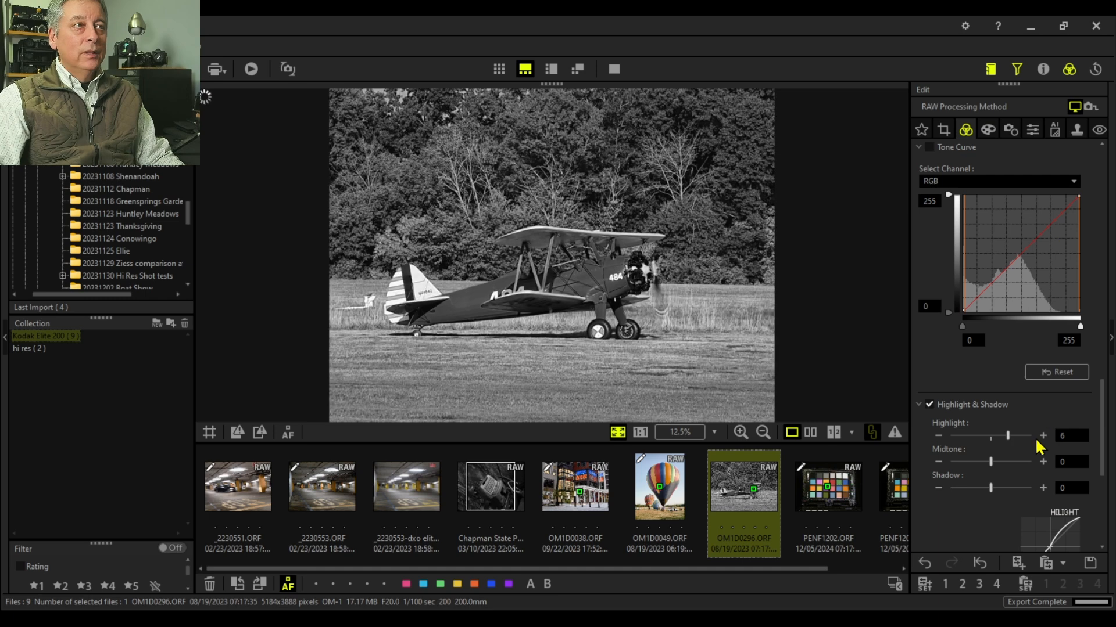
left_click(938, 488)
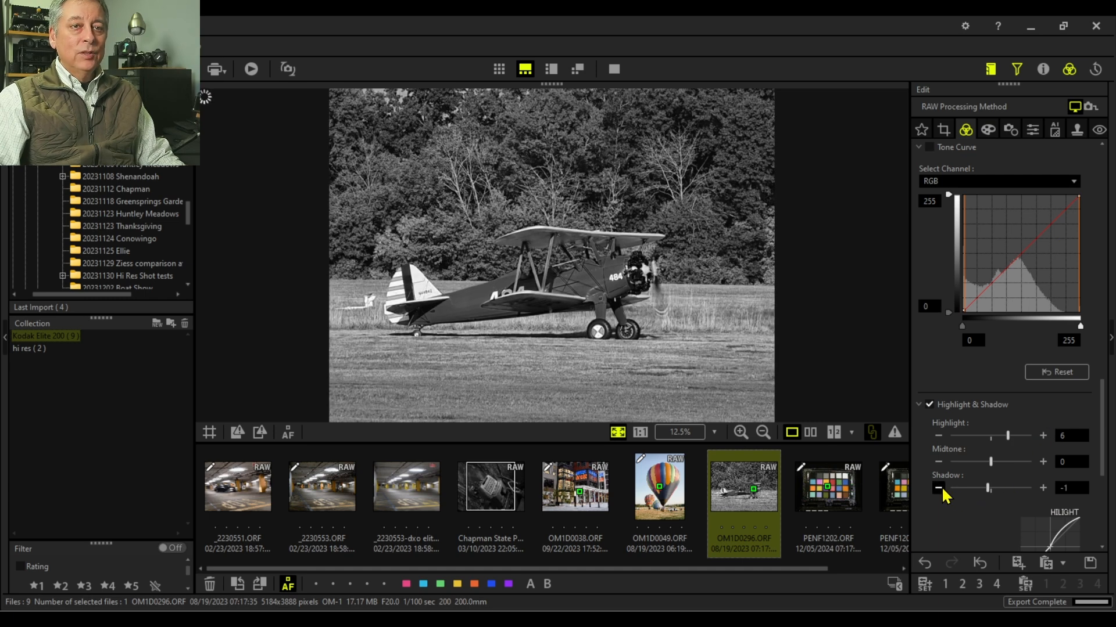
left_click(939, 488)
left_click(938, 488)
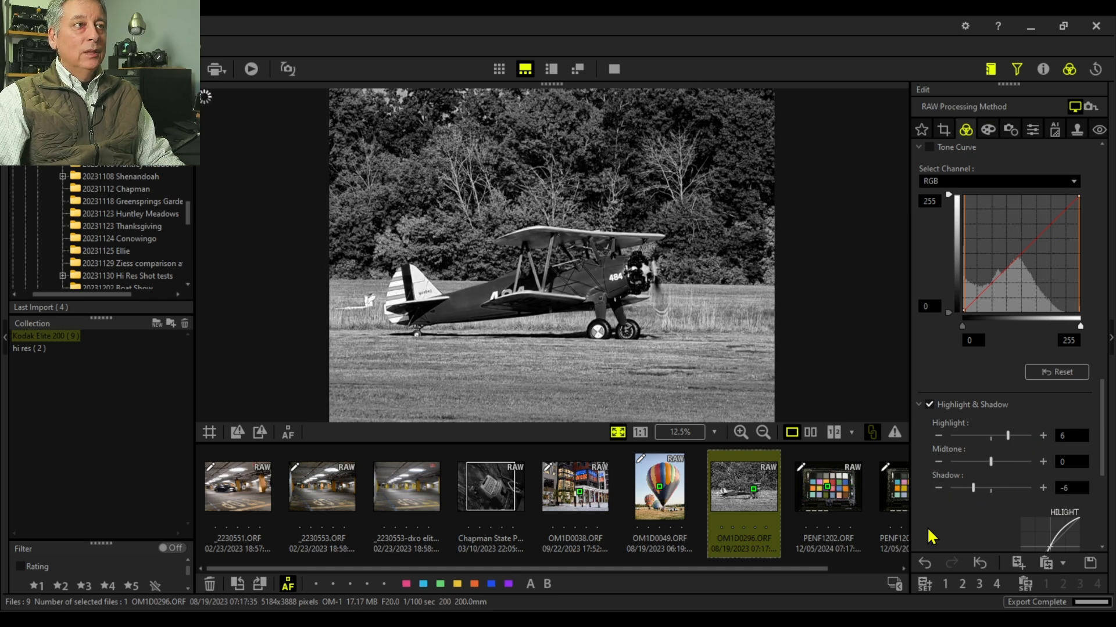
Enable Gradation on the biplane photo, try Low Key, and set it back to AUTO
scroll(929, 518, "down", 5)
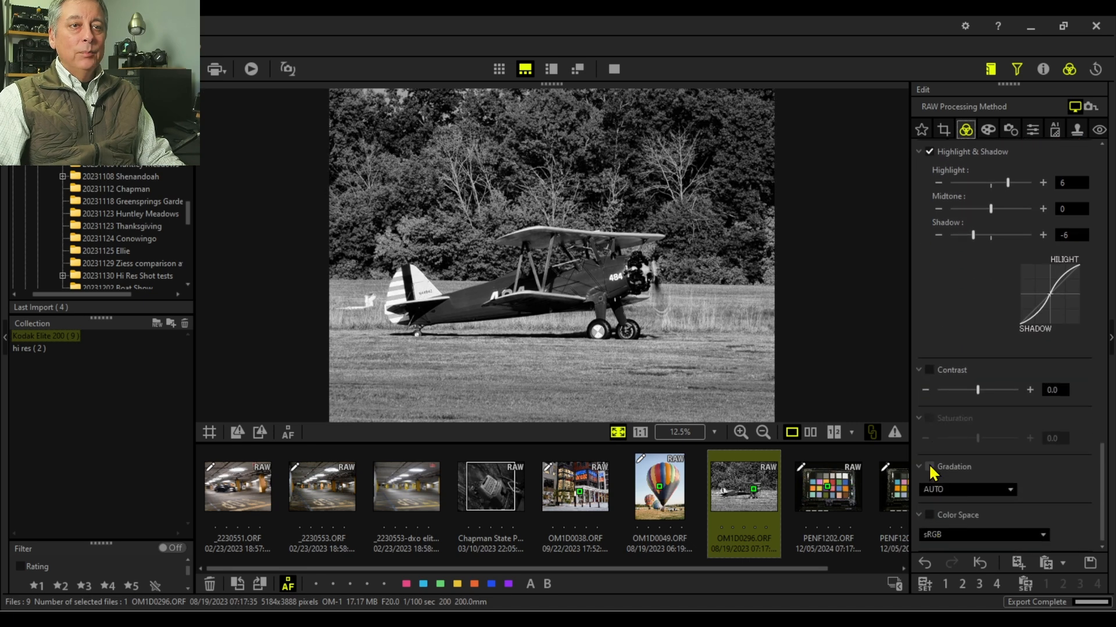
left_click(961, 489)
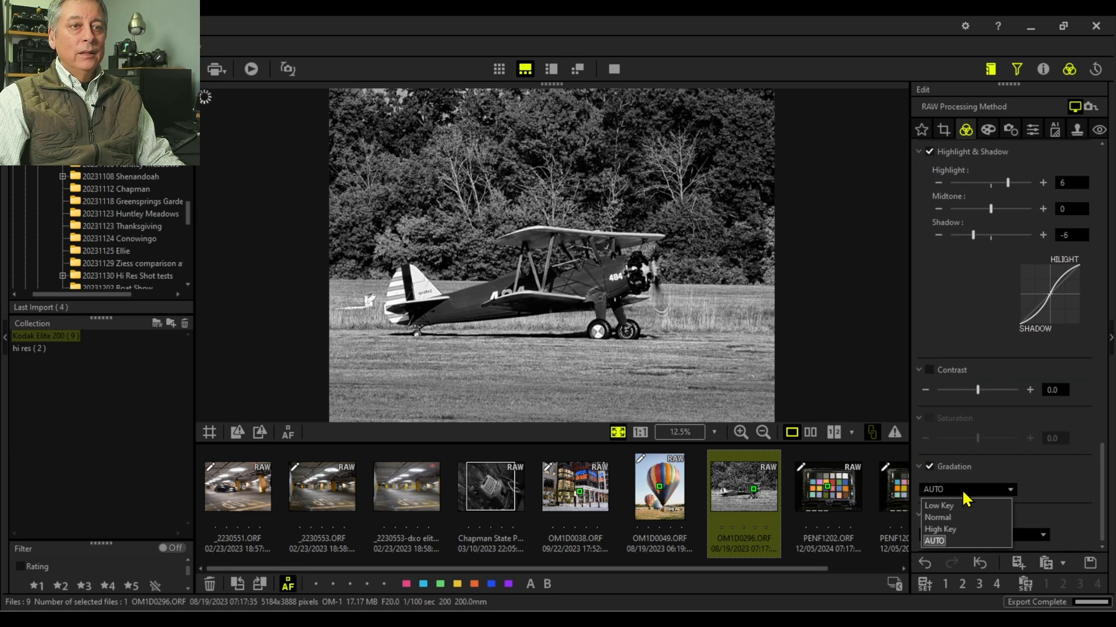
left_click(963, 506)
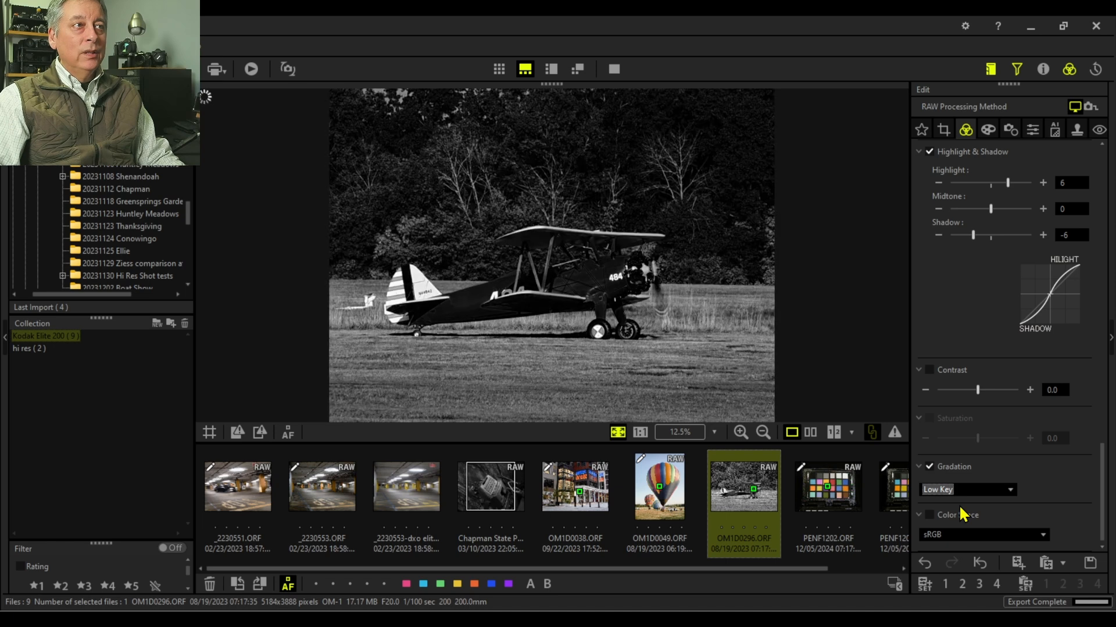
left_click(961, 493)
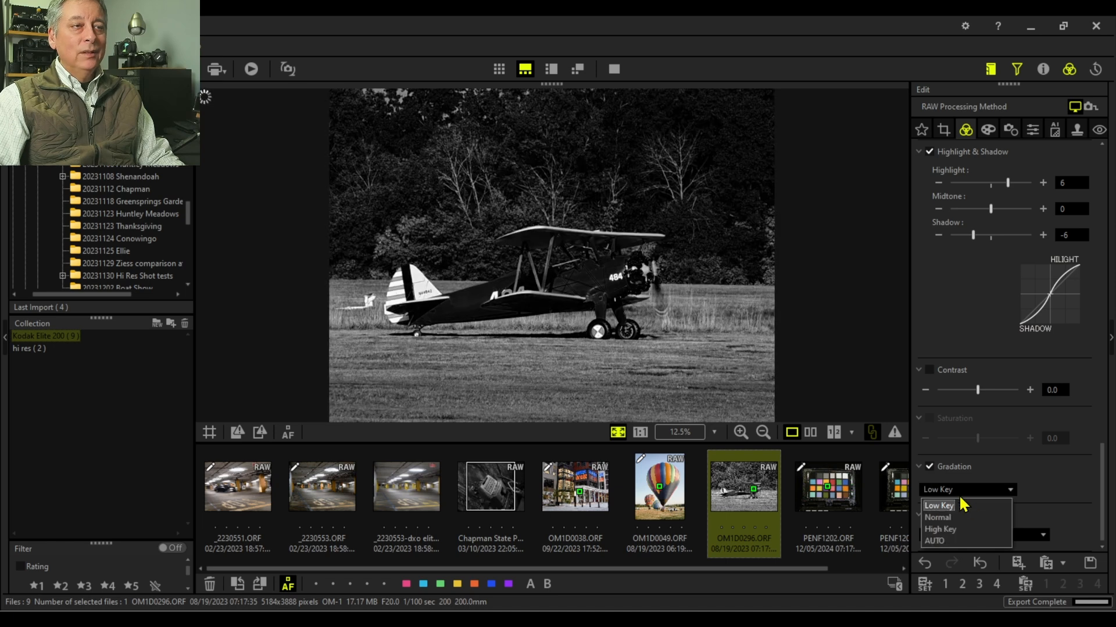
left_click(957, 540)
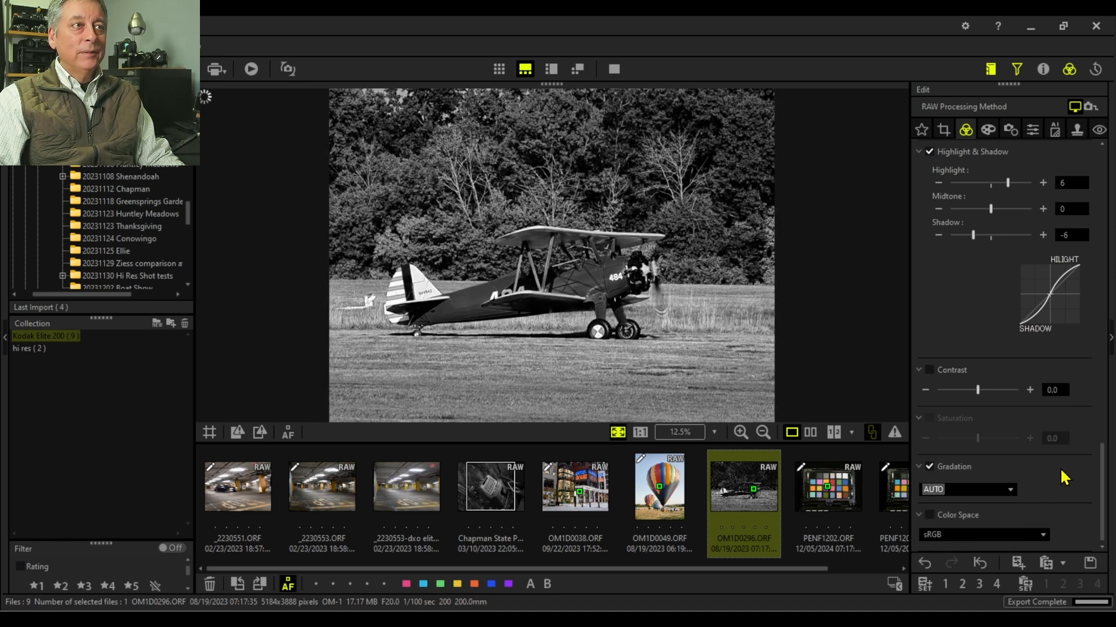
scroll(967, 481, "up", 8)
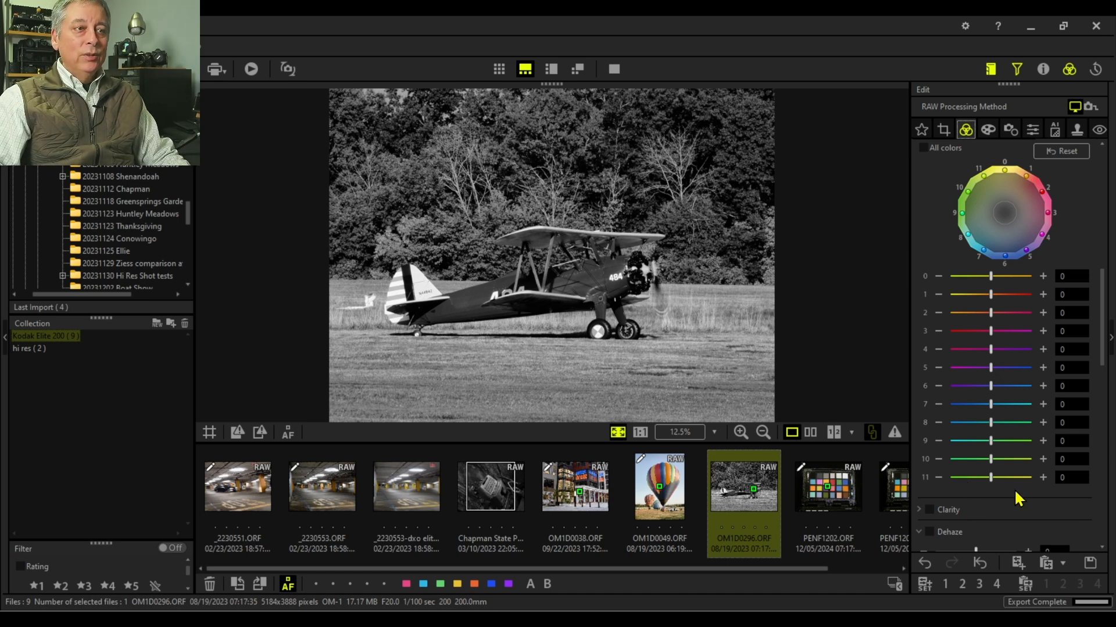
Save the biplane photo's Picture Mode, Highlight&Shadow Control and Gradation edits as a batch processing file named "black and white high contrast"
left_click(1091, 572)
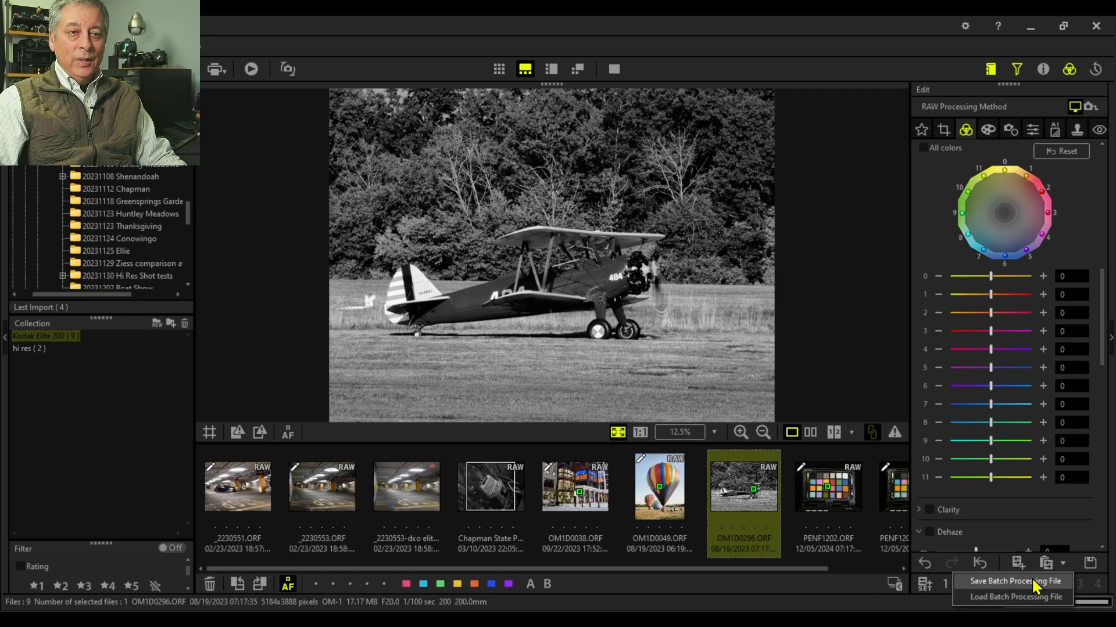
left_click(1033, 581)
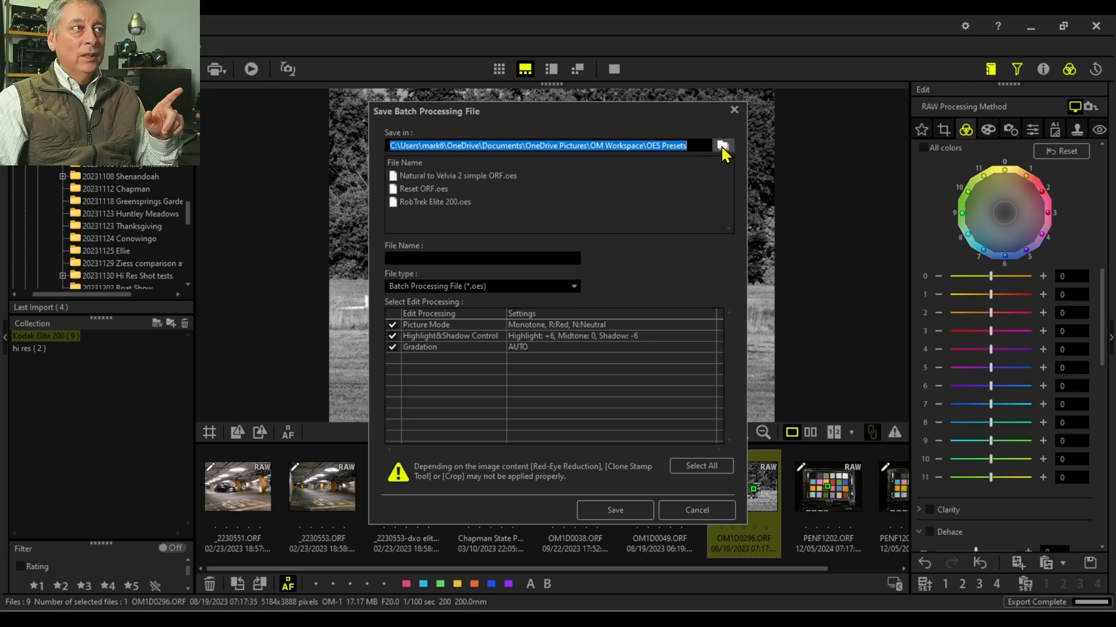
left_click(537, 252)
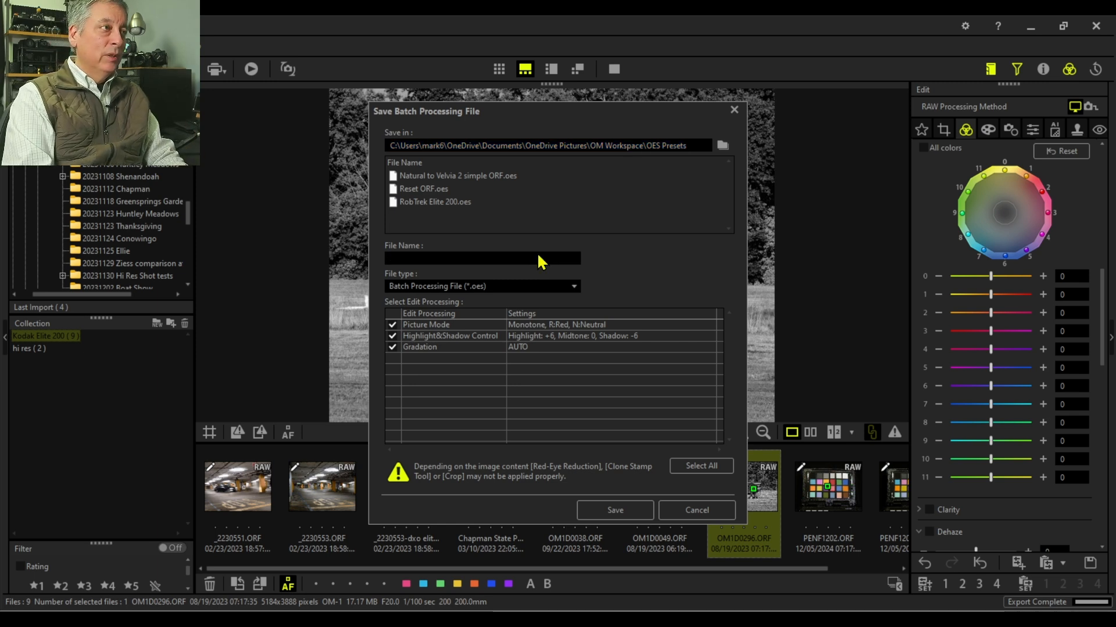
type("b")
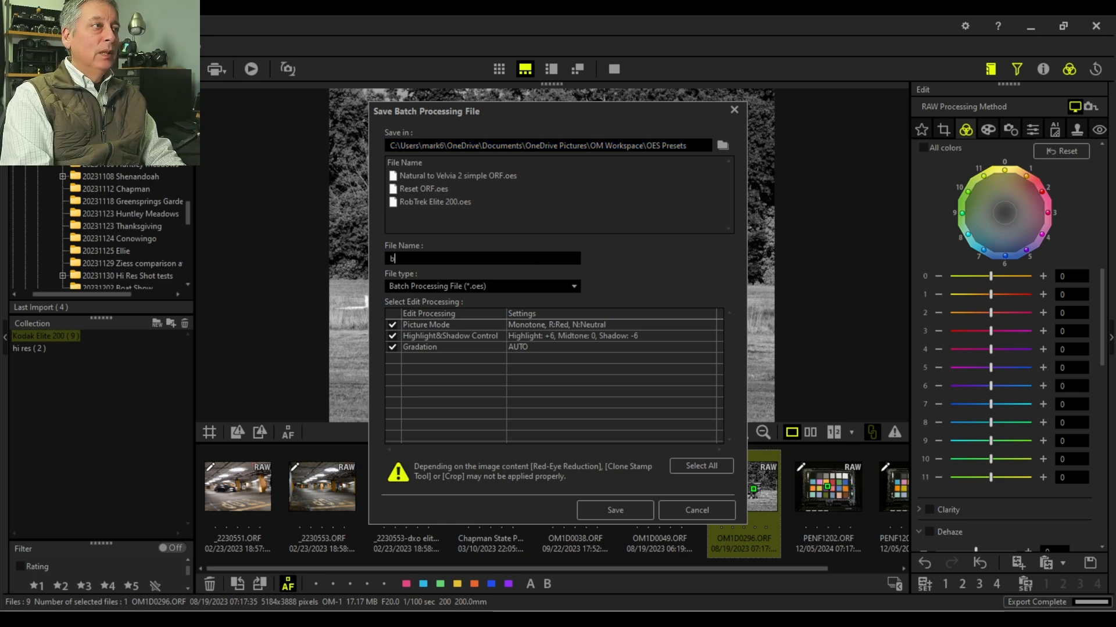
type("lack and white high contrast")
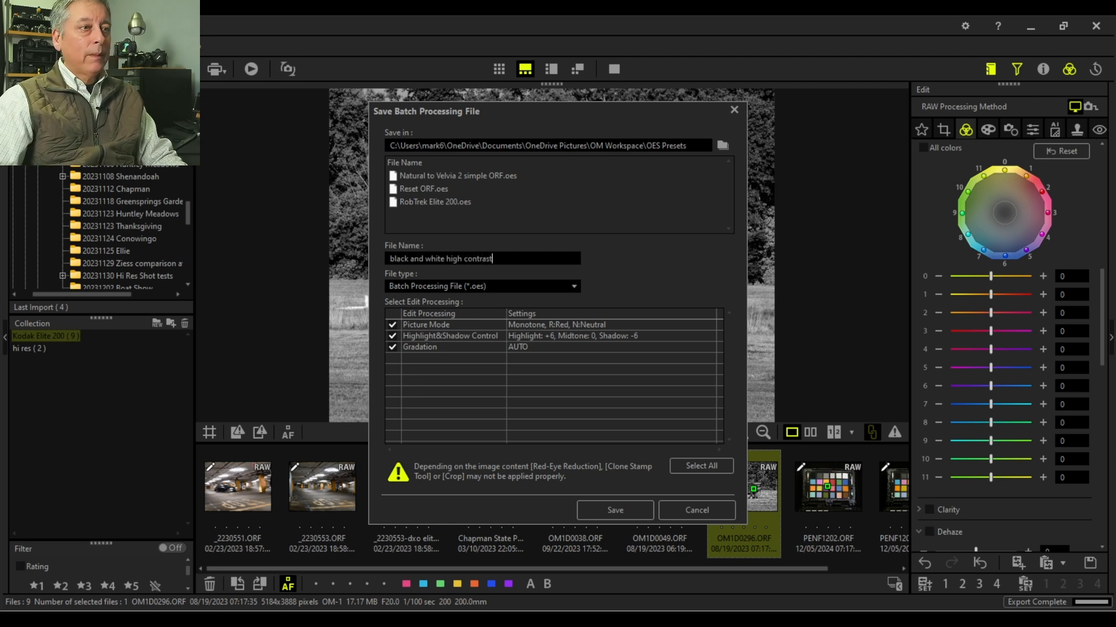
left_click(611, 511)
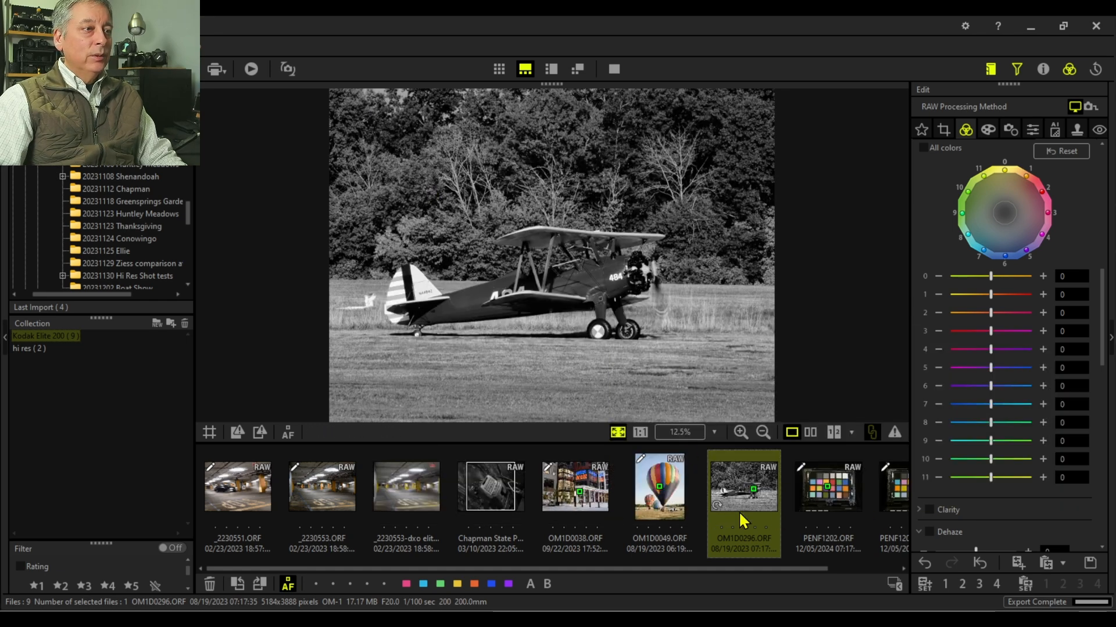
Load the batch processing file black and white high contrast.oes onto photos OM1D0038.ORF, _2230553.ORF and _2230551.ORF together
left_click(598, 501)
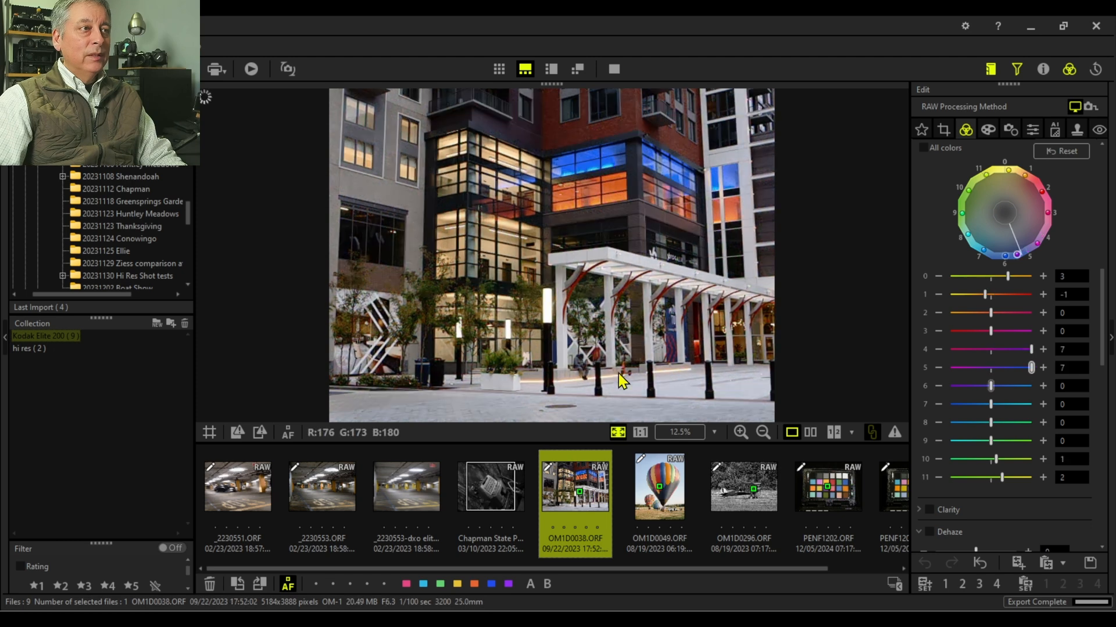
left_click(320, 493, "ctrl")
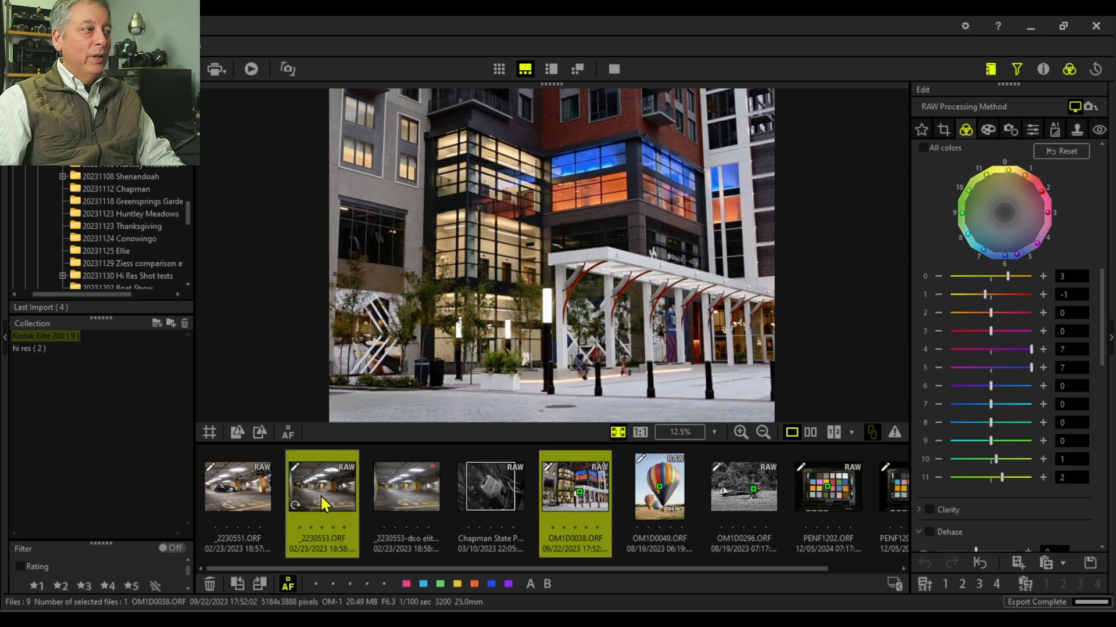
left_click(252, 495, "ctrl")
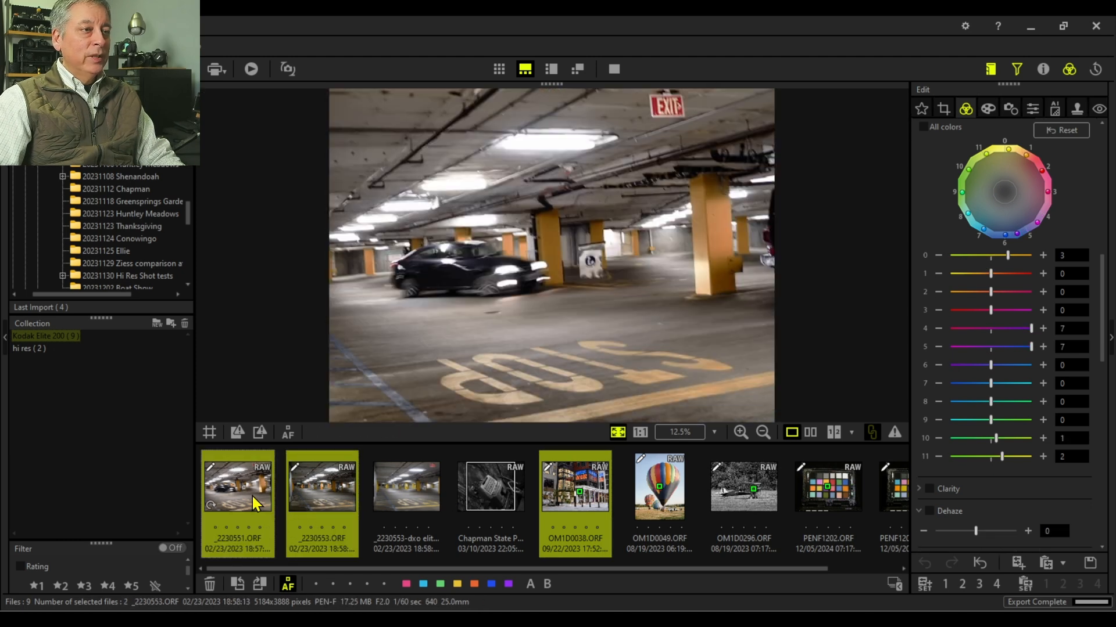
left_click(1087, 564)
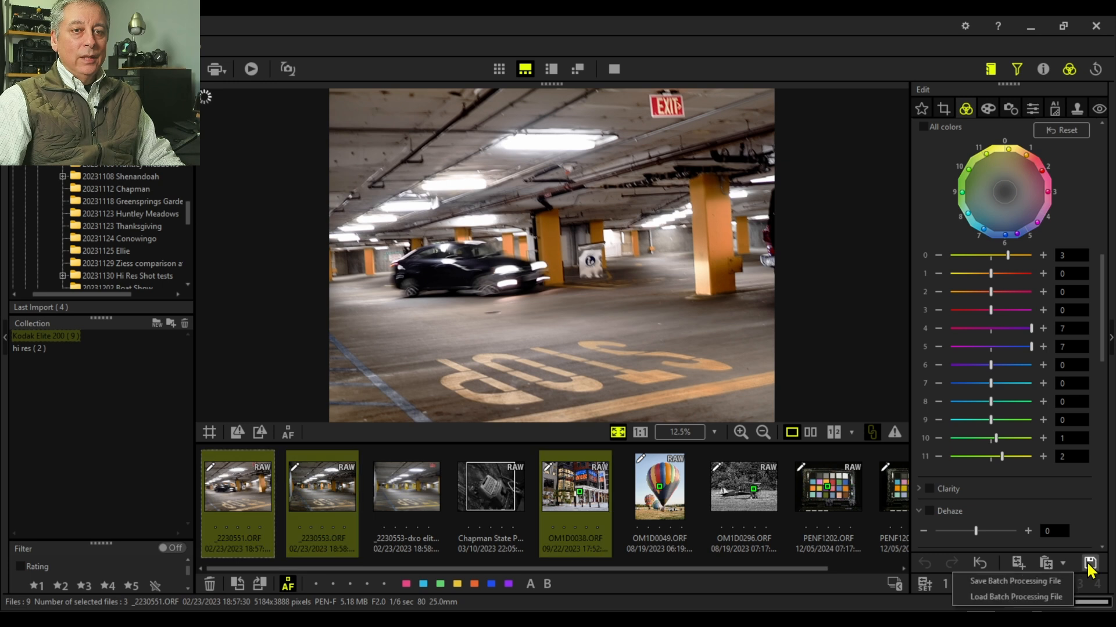
left_click(1026, 597)
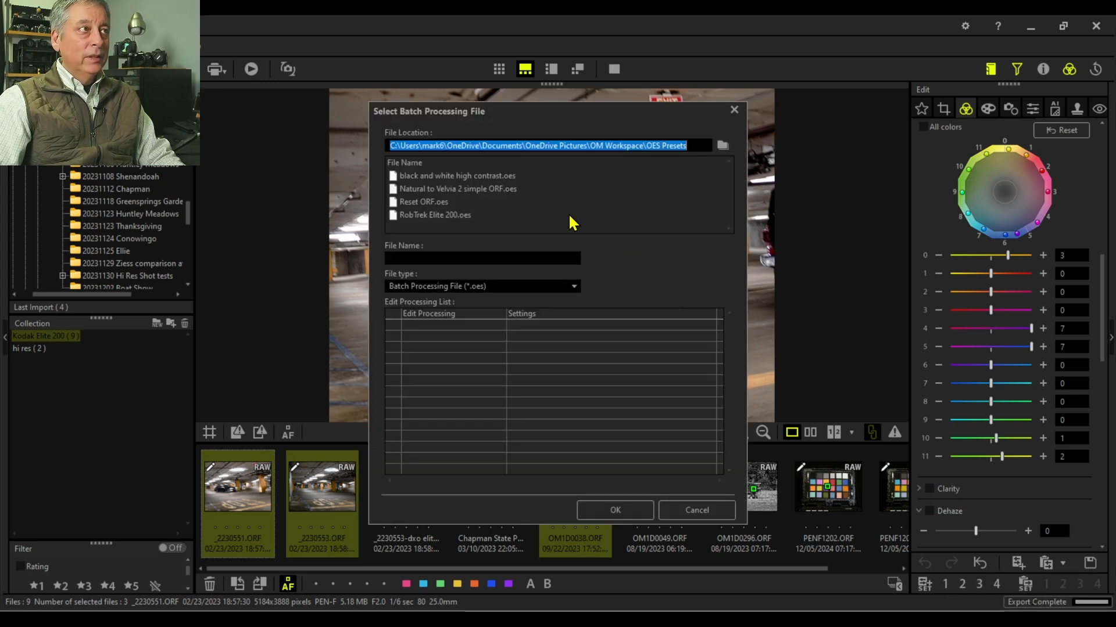
left_click(493, 176)
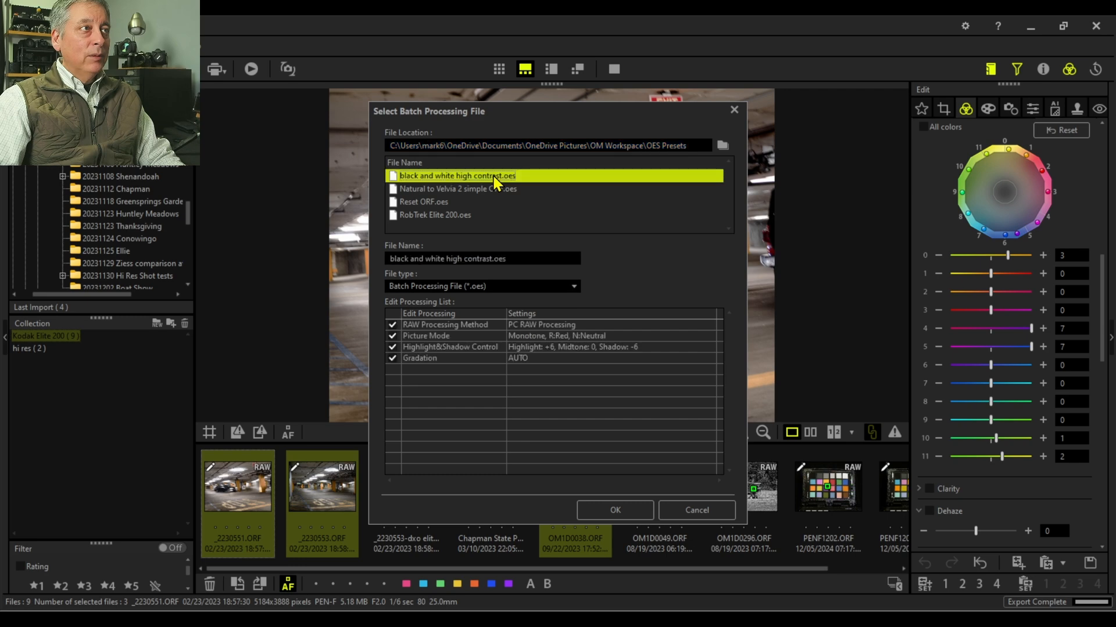
left_click(604, 509)
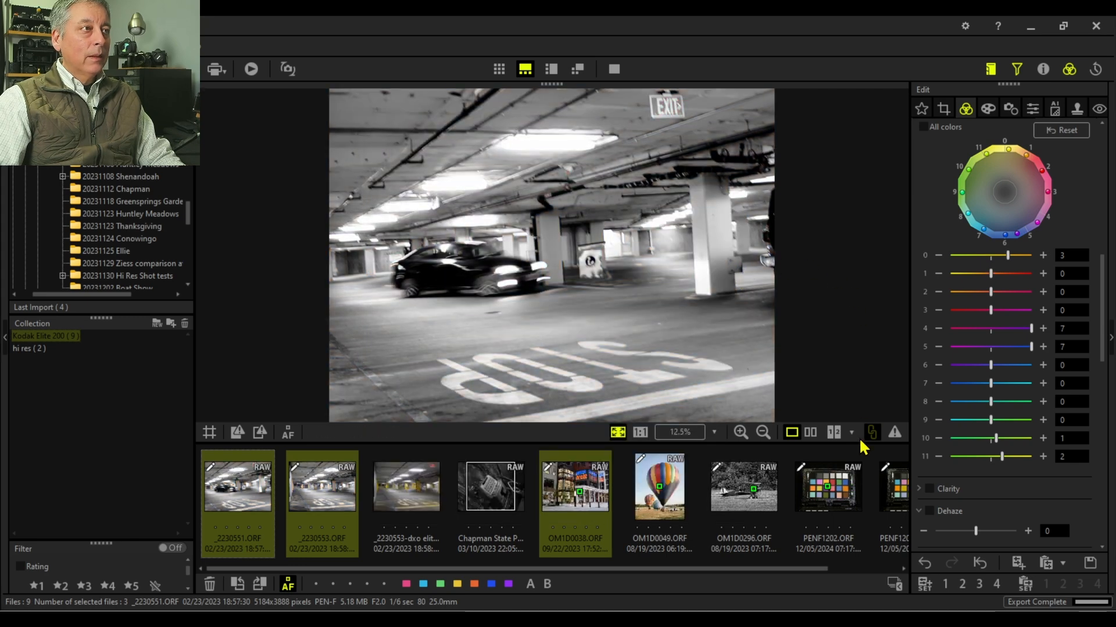
Review the parking garage photo _2230553.ORF and the building photo OM1D0038.ORF, and switch the building photo to the side-by-side comparison view
left_click(332, 508)
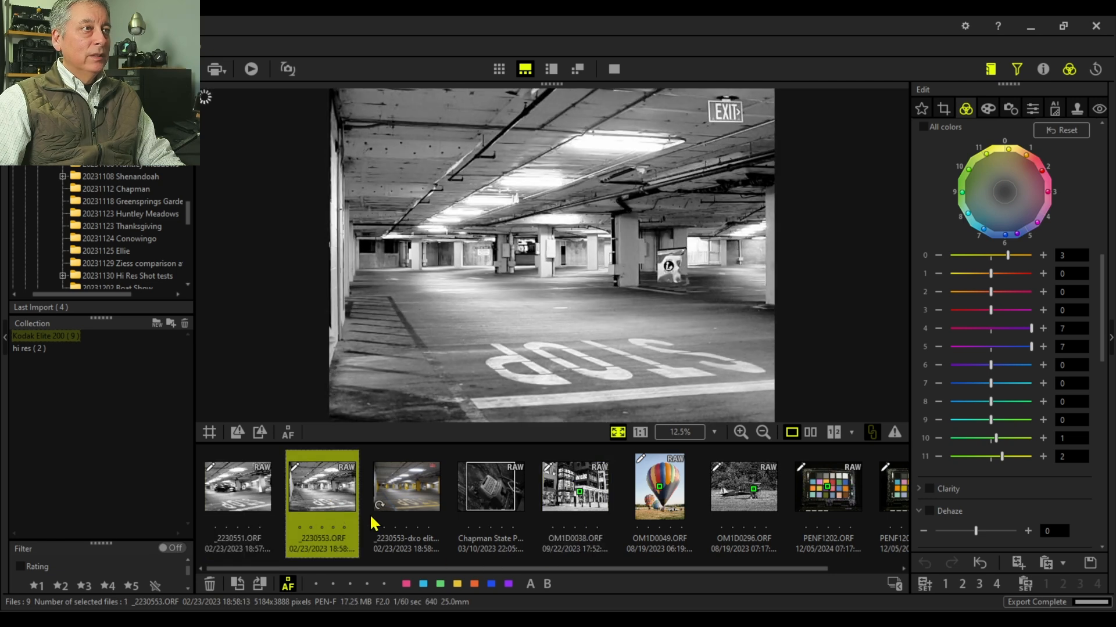
left_click(598, 514)
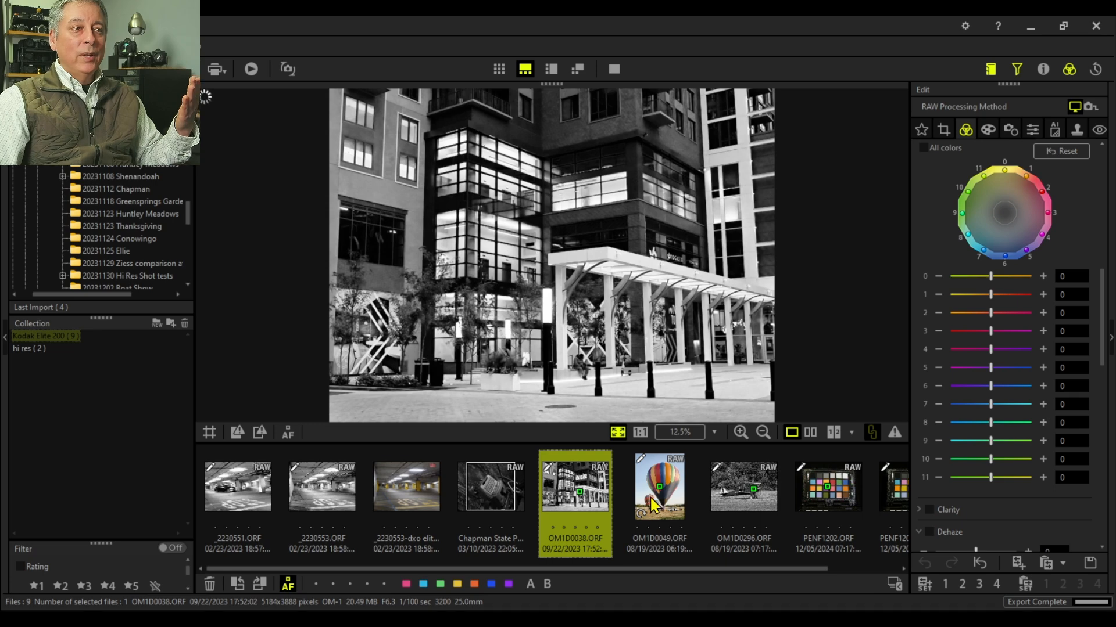
left_click(811, 434)
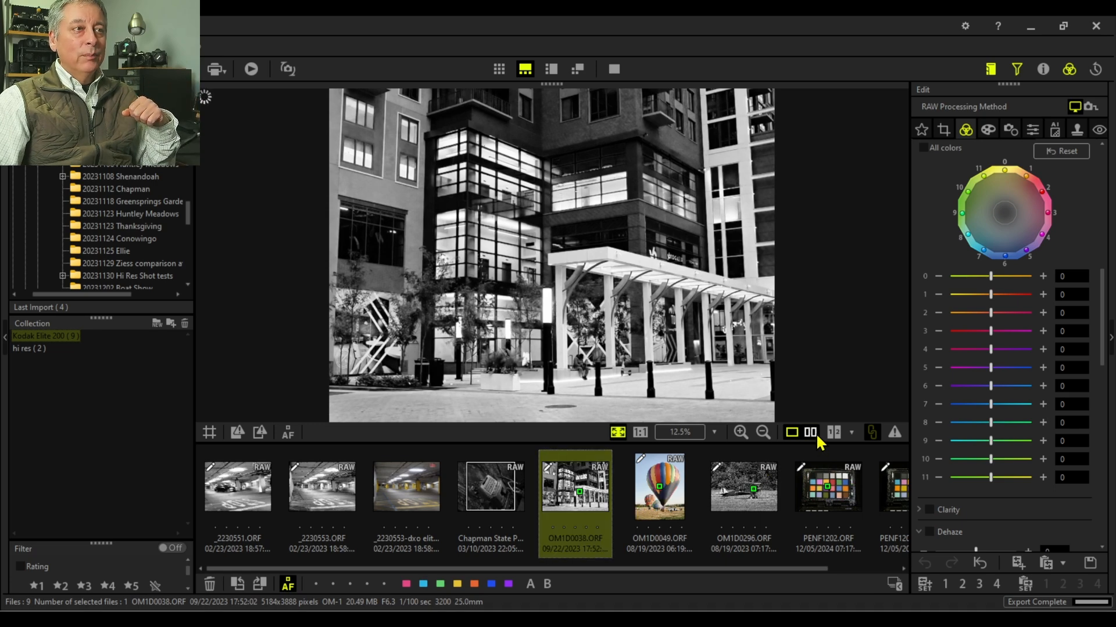